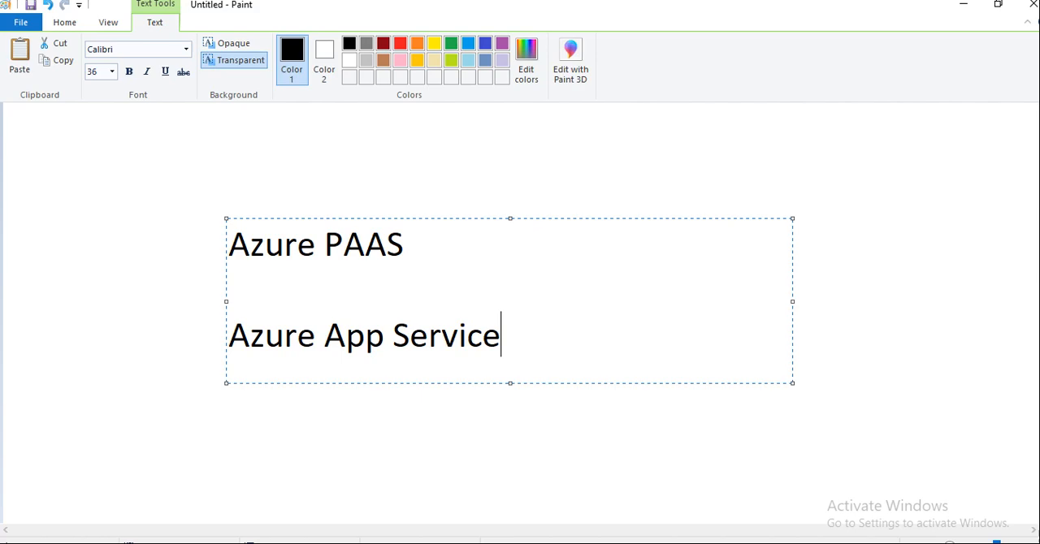
Step: Switch to the Azure portal, start creating a virtual machine resource, and keep Azure for Students as its subscription
{"action": "key", "text": "alt+Tab"}
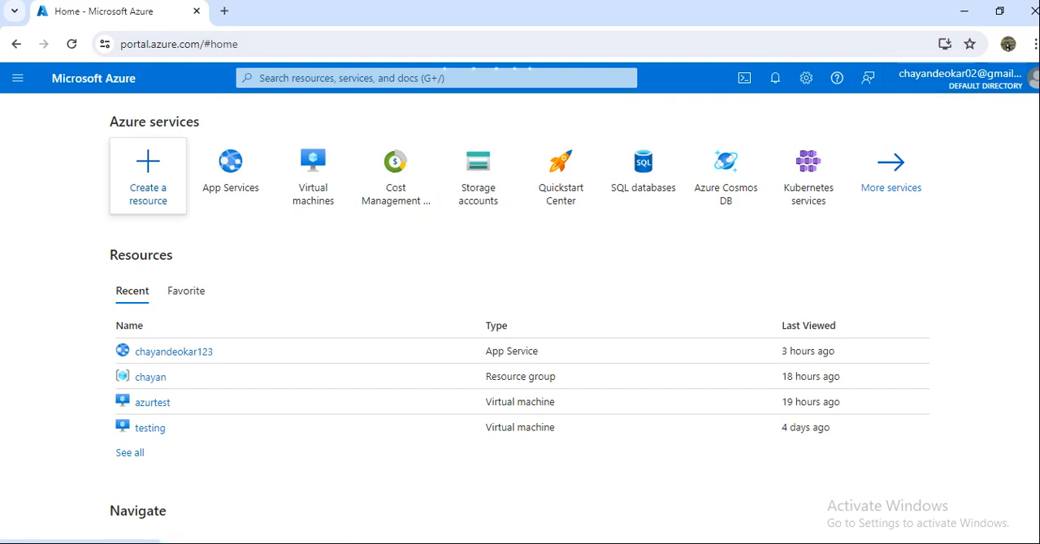
{"action": "left_click", "coordinate": [148, 175]}
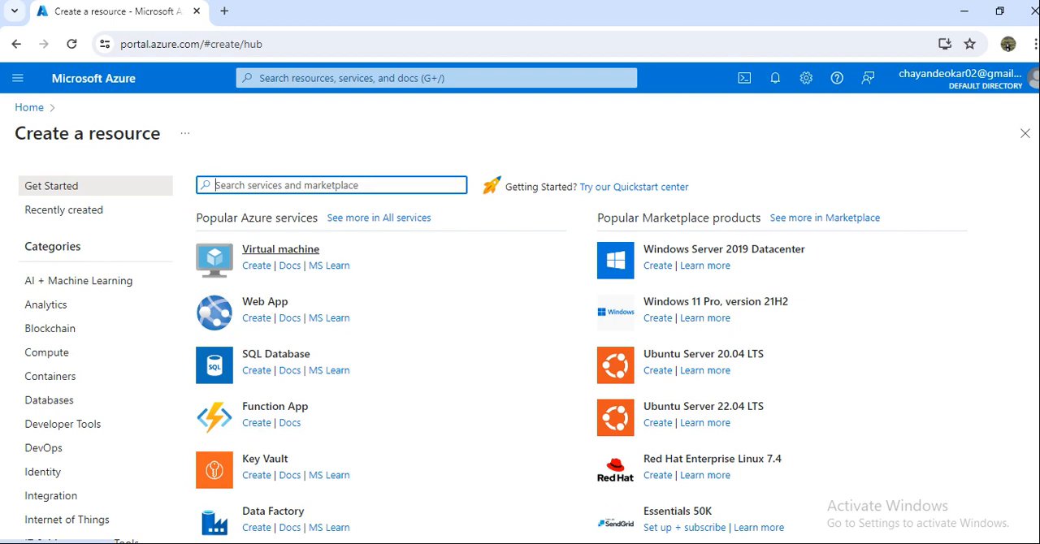
{"action": "left_click", "coordinate": [280, 250]}
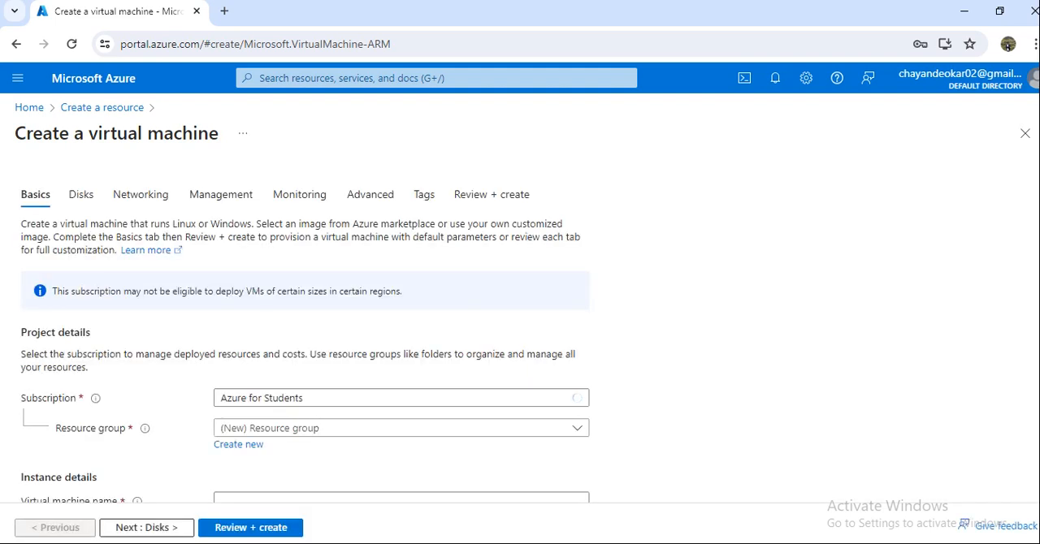
{"action": "scroll", "coordinate": [520, 325], "scroll_direction": "down", "scroll_amount": 1}
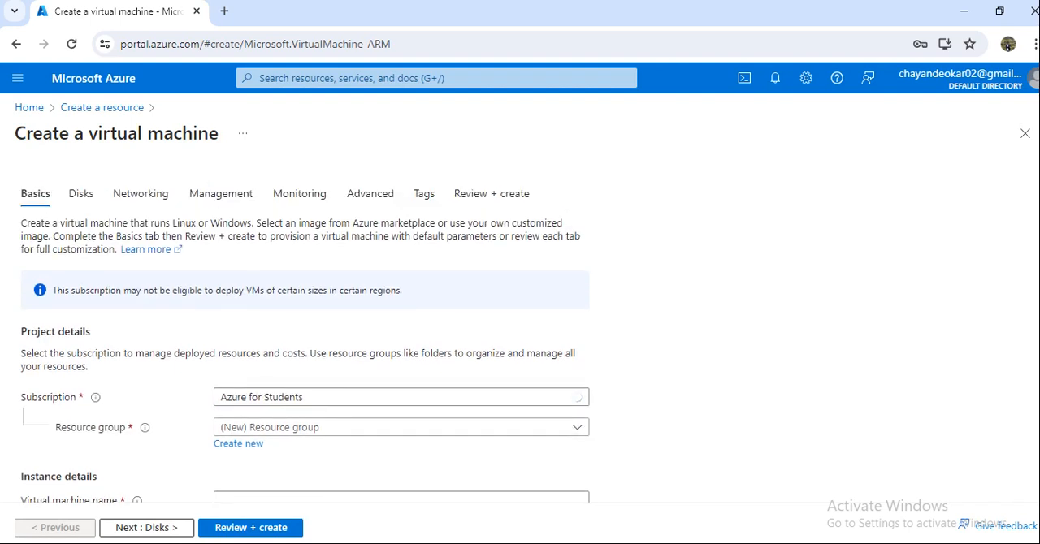
{"action": "left_click", "coordinate": [402, 244]}
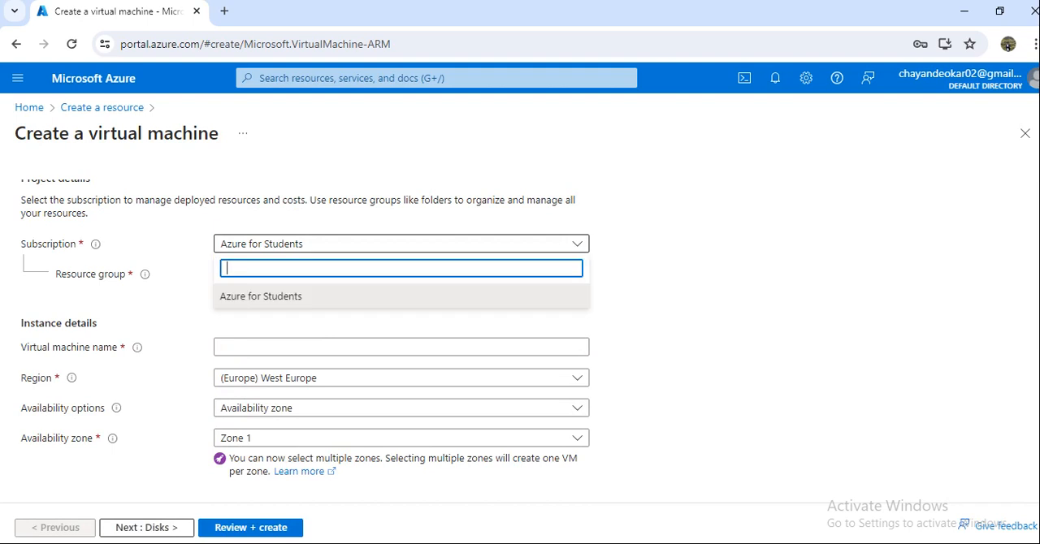
{"action": "left_click", "coordinate": [401, 244]}
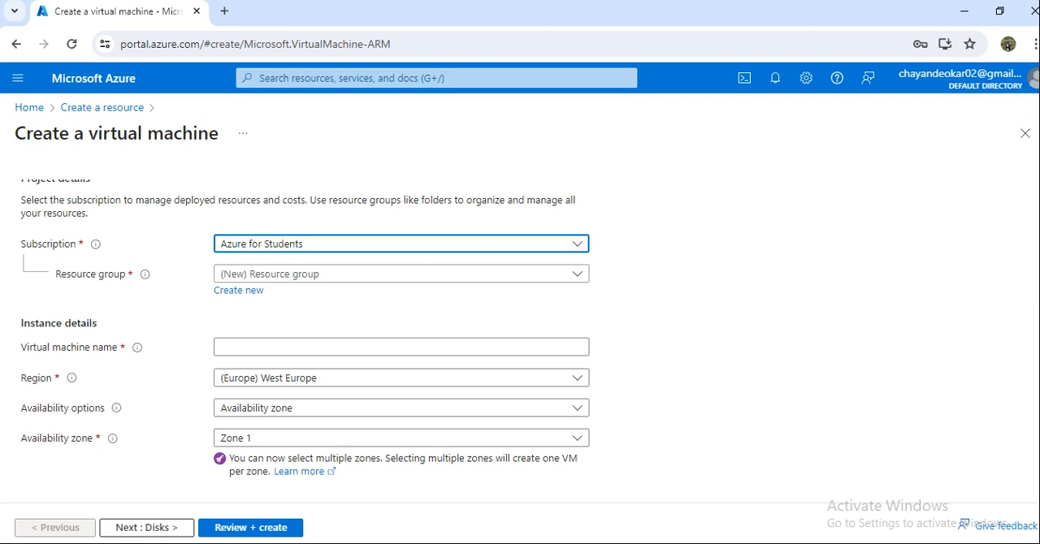
Step: Switch to Paint, add the text "$200" below "Azure App Service", and circle it freehand with the Pencil
{"action": "key", "text": "alt+Tab"}
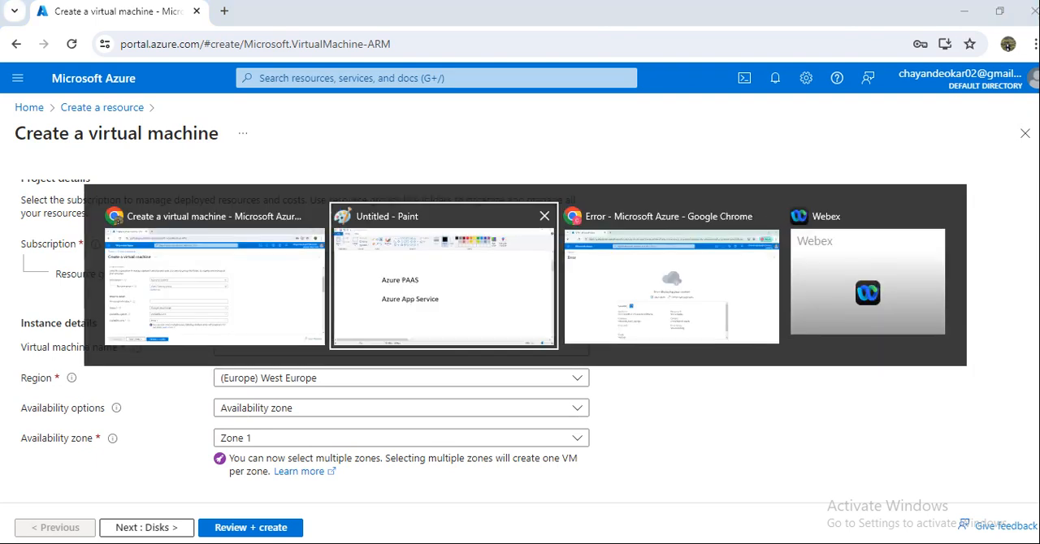
{"action": "scroll", "coordinate": [520, 312], "scroll_direction": "down", "scroll_amount": 2}
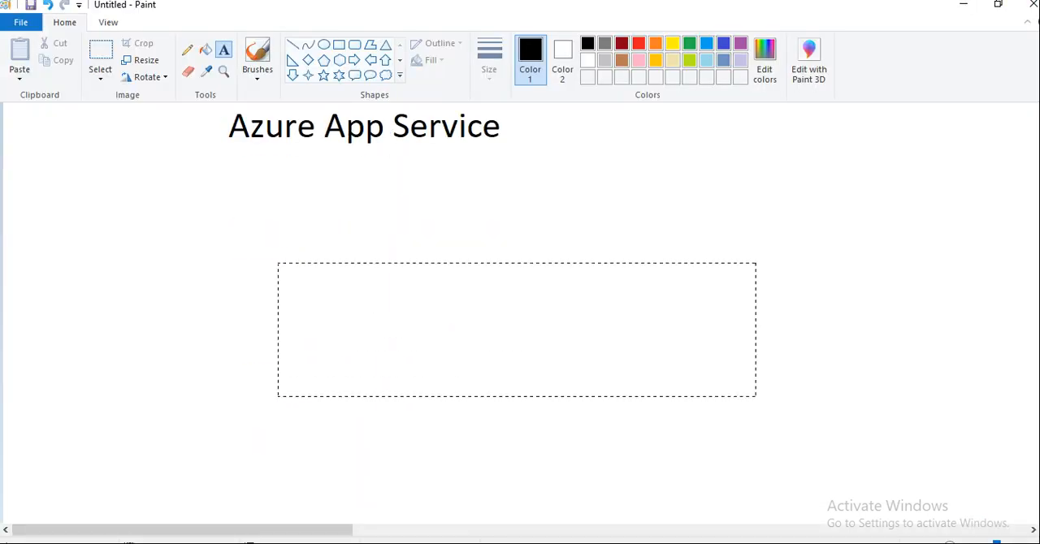
{"action": "left_click_drag", "start_coordinate": [735, 390], "coordinate": [758, 399]}
{"action": "type", "text": "$200"}
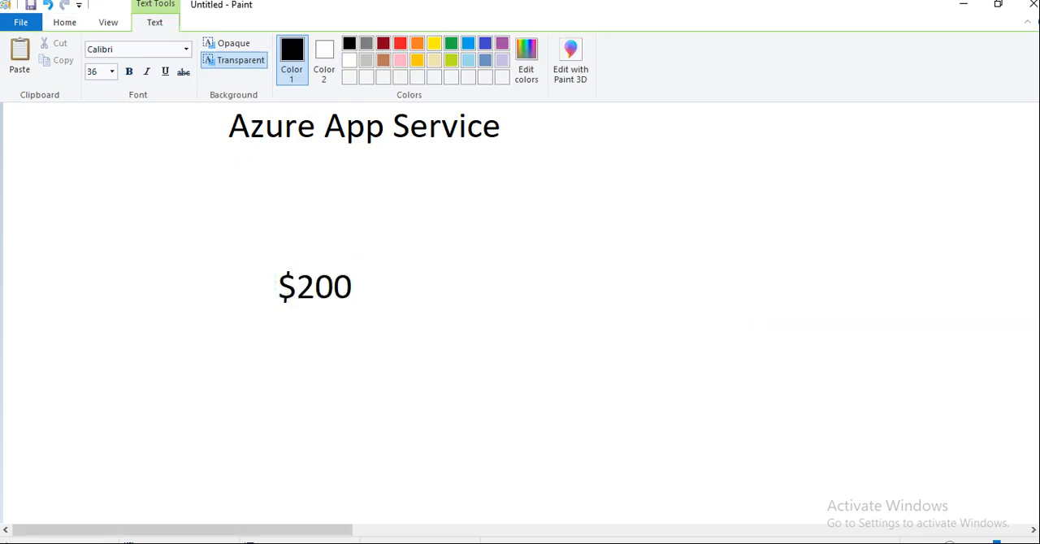
{"action": "left_click", "coordinate": [648, 223]}
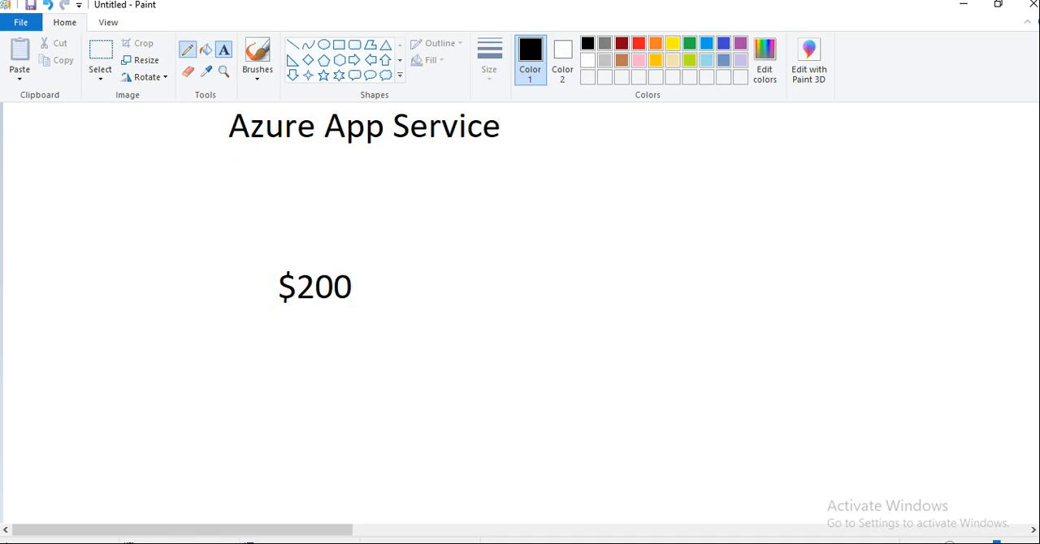
{"action": "left_click", "coordinate": [188, 50]}
{"action": "mouse_move", "coordinate": [299, 259]}
{"action": "left_mouse_down"}
{"action": "mouse_move", "coordinate": [288, 327]}
{"action": "mouse_move", "coordinate": [361, 276]}
{"action": "mouse_move", "coordinate": [286, 260]}
{"action": "left_mouse_up"}
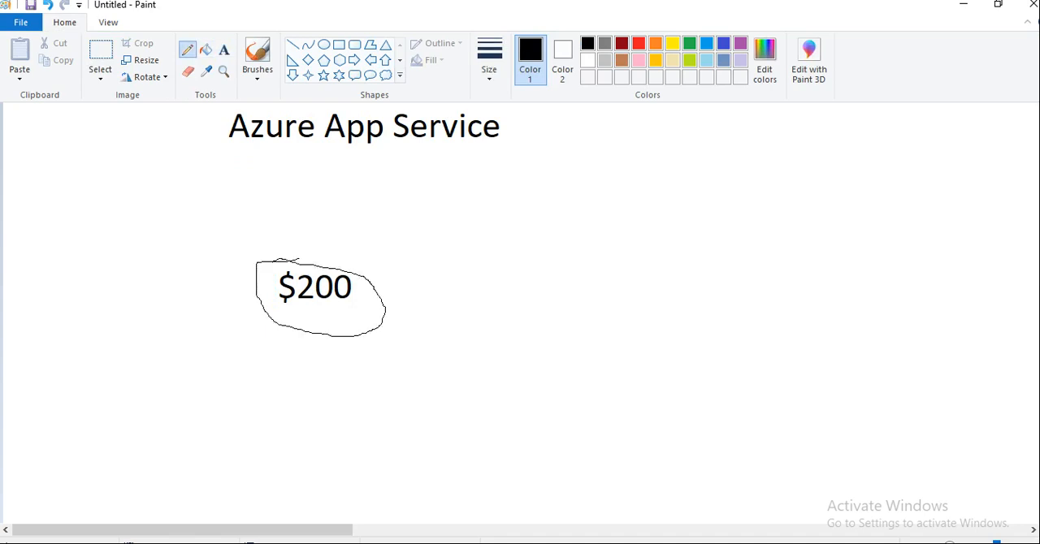
Step: Switch back to the Azure portal and assign the virtual machine to the first existing resource group
{"action": "key", "text": "alt+Tab"}
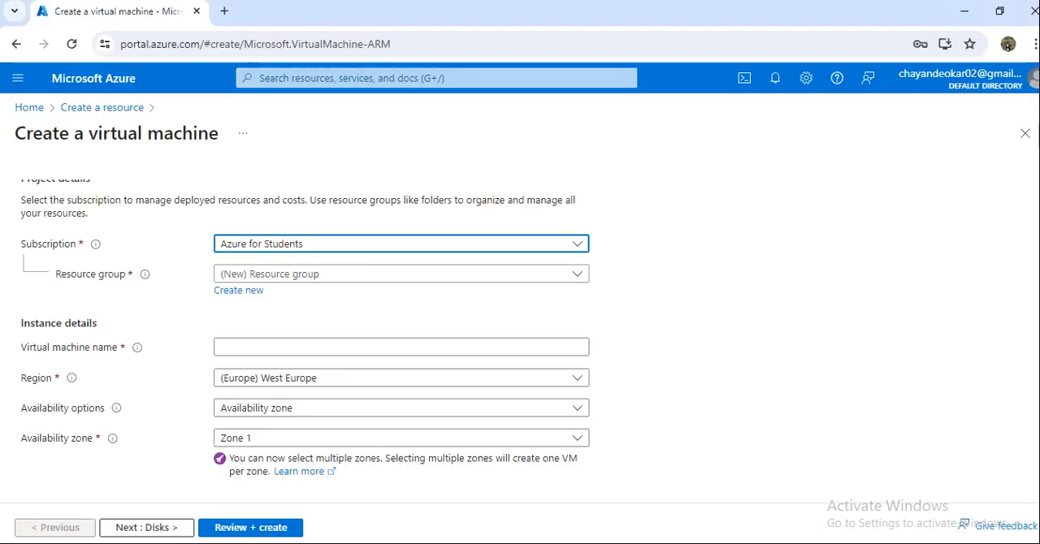
{"action": "left_click", "coordinate": [341, 274]}
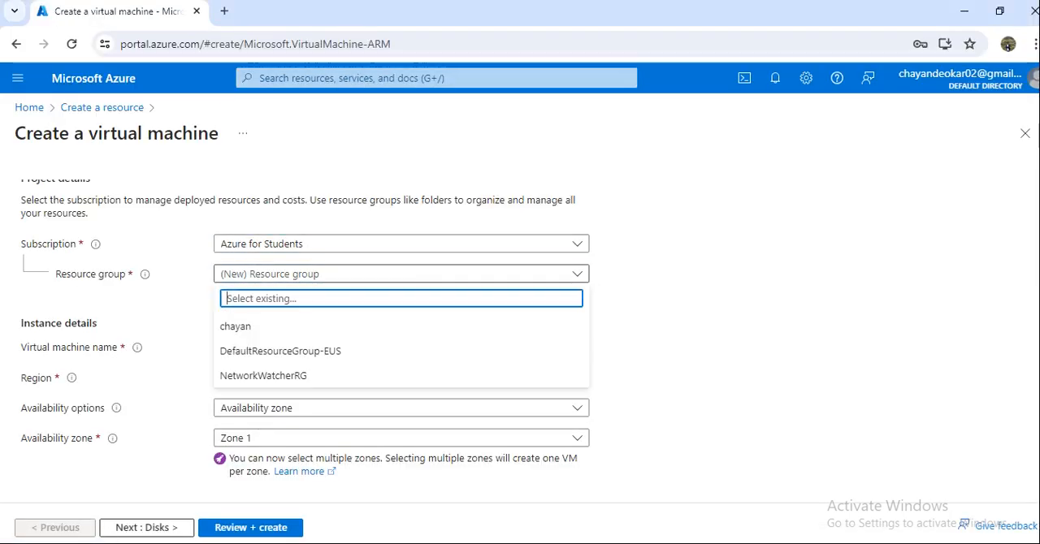
{"action": "key", "text": "Escape"}
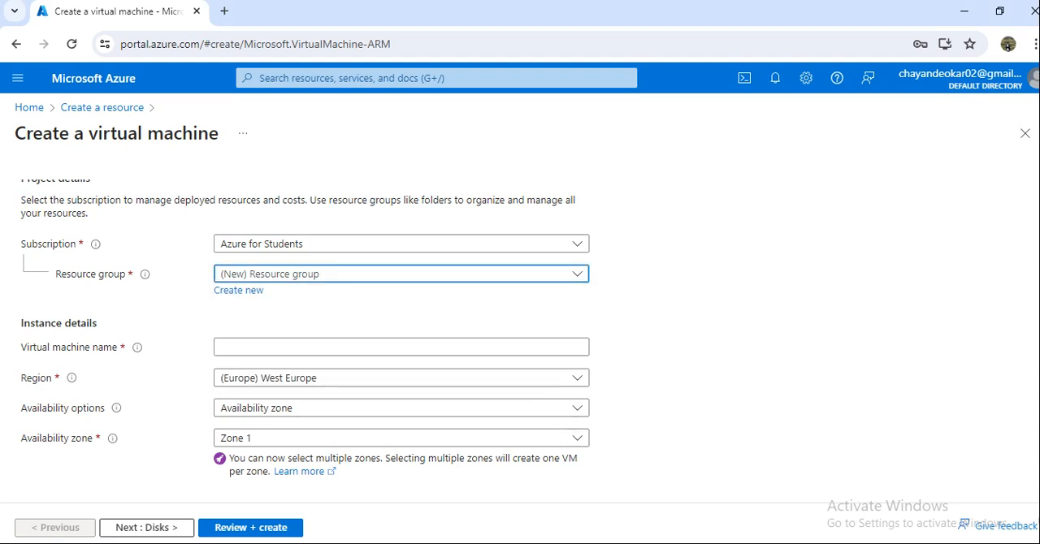
{"action": "left_click", "coordinate": [341, 274]}
{"action": "left_click", "coordinate": [341, 325]}
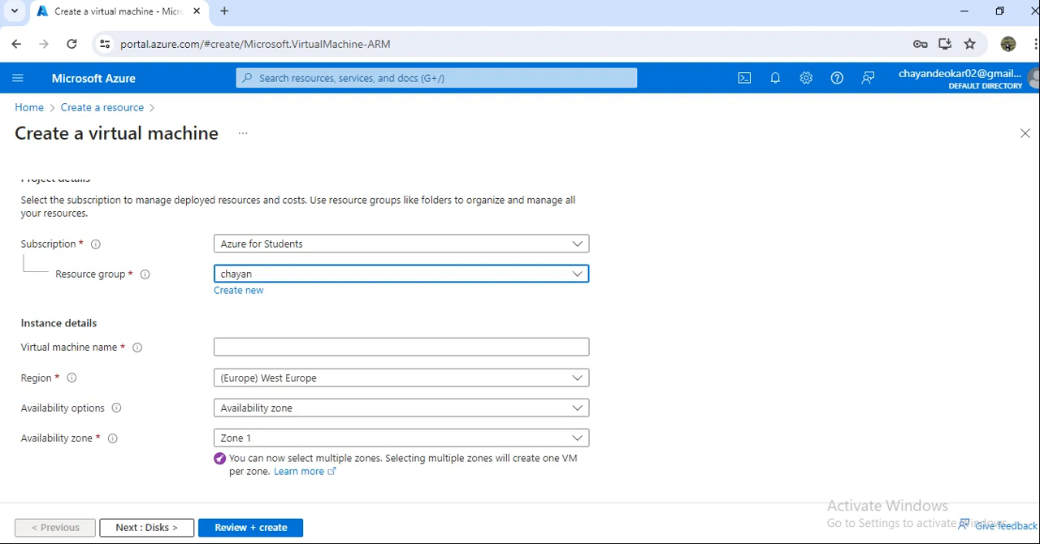
Step: Name the virtual machine Testingmachine
{"action": "left_click", "coordinate": [366, 347]}
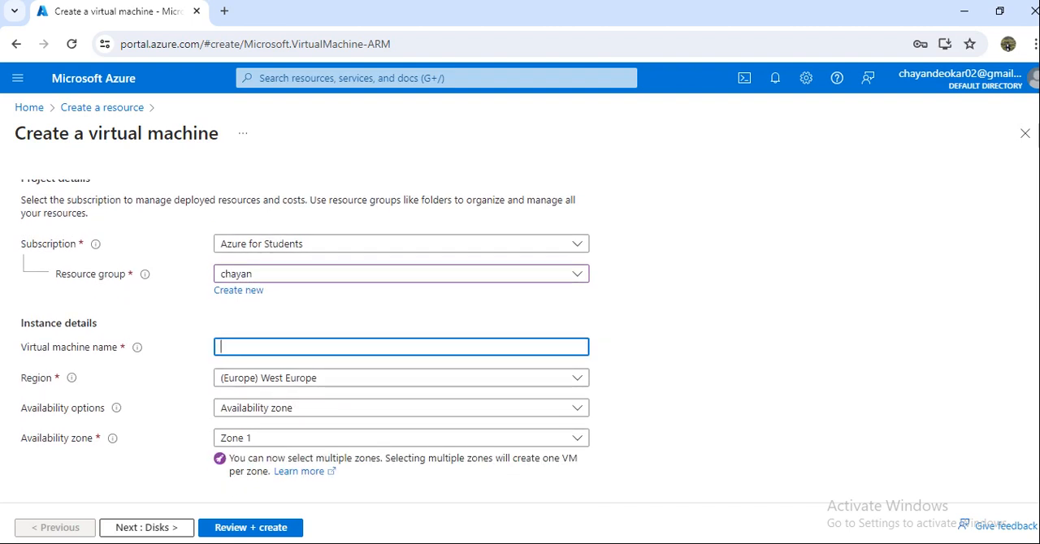
{"action": "type", "text": "Testing"}
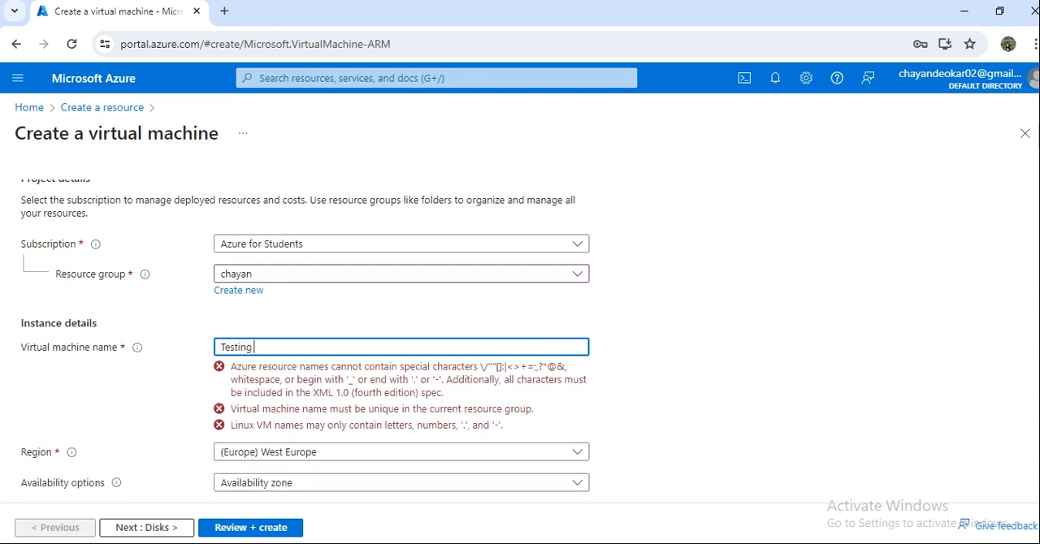
{"action": "key", "text": "BackSpace"}
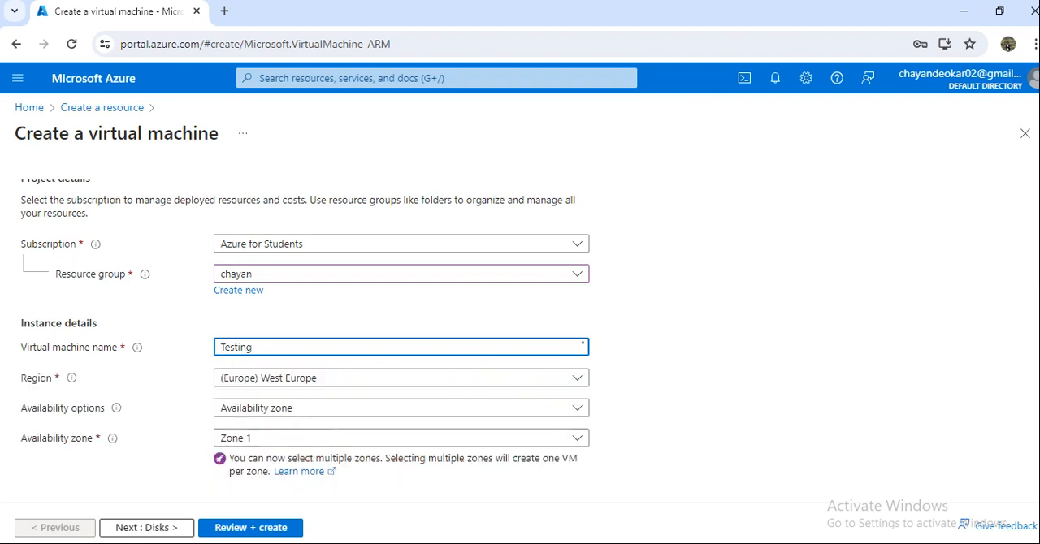
{"action": "type", "text": "machine"}
Step: Look through the available regions and set the virtual machine's region to (US) East US
{"action": "left_click", "coordinate": [401, 378]}
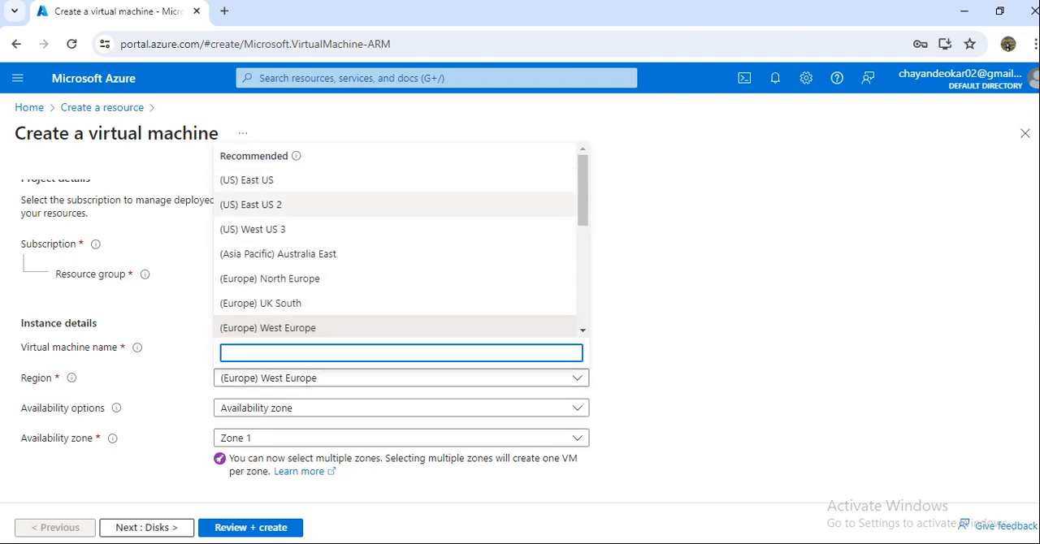
{"action": "scroll", "coordinate": [398, 237], "scroll_direction": "down", "scroll_amount": 1}
{"action": "scroll", "coordinate": [398, 244], "scroll_direction": "down", "scroll_amount": 5}
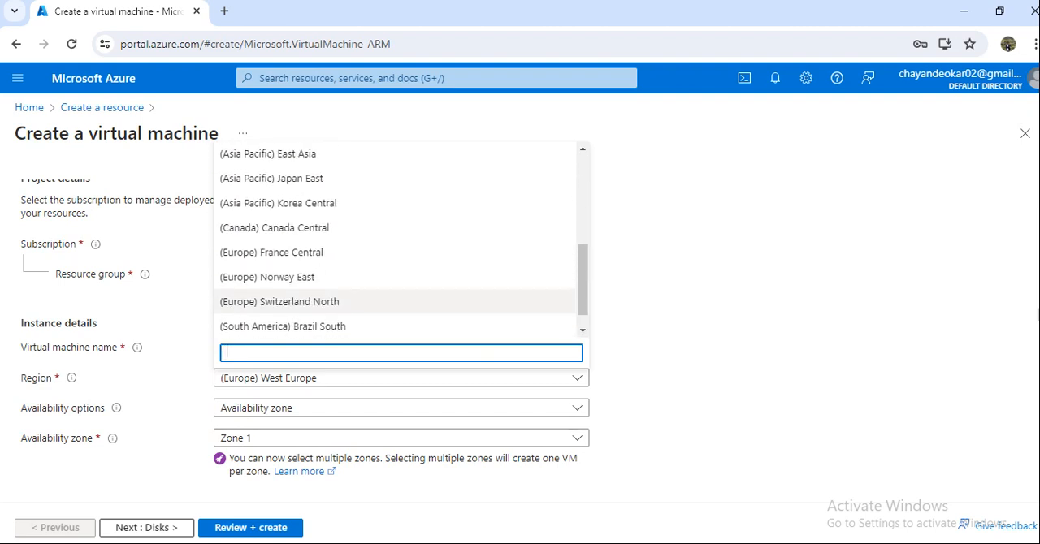
{"action": "scroll", "coordinate": [398, 251], "scroll_direction": "up", "scroll_amount": 4}
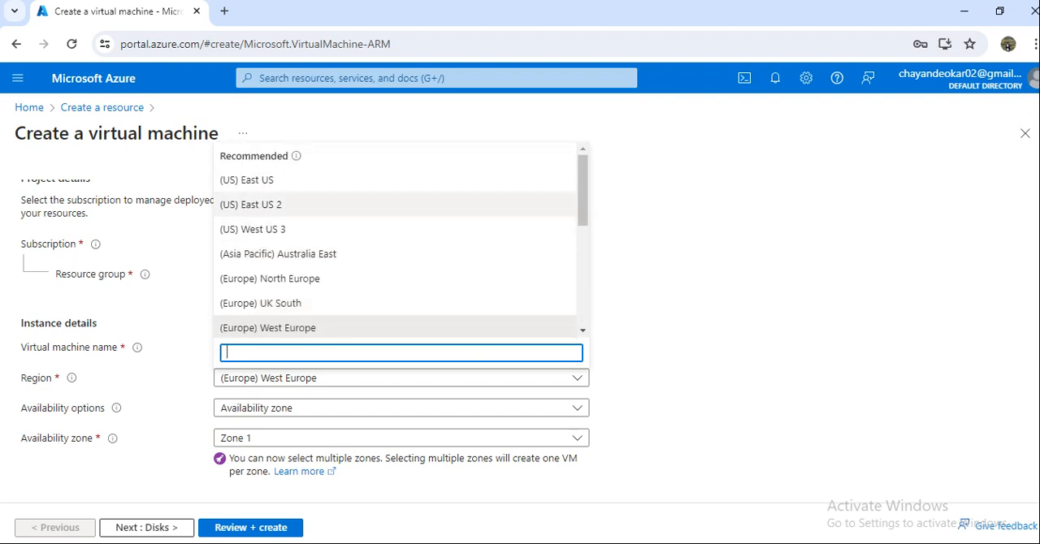
{"action": "left_click", "coordinate": [358, 179]}
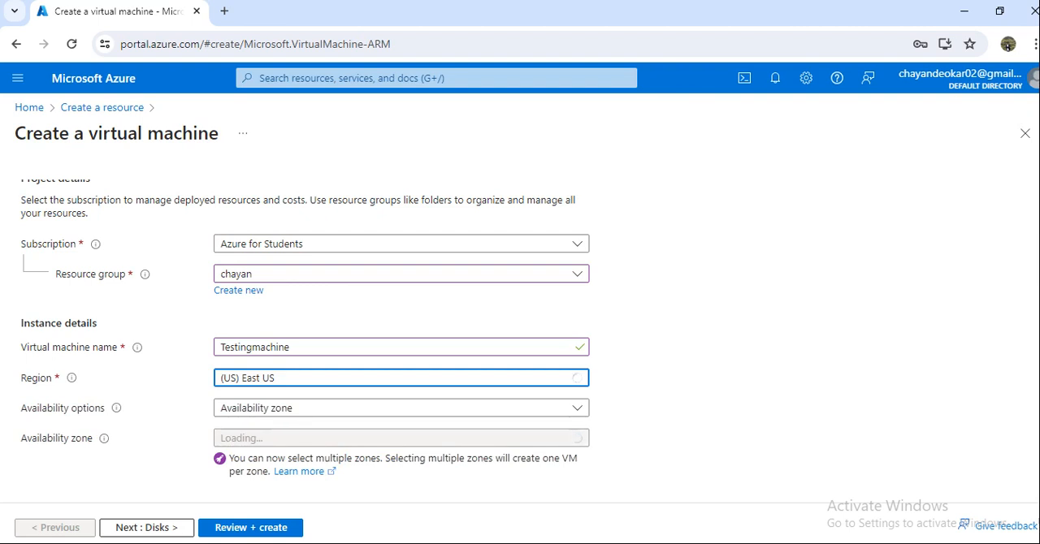
Step: Choose Availability zone as the virtual machine's availability option
{"action": "scroll", "coordinate": [401, 333], "scroll_direction": "down", "scroll_amount": 2}
{"action": "left_click", "coordinate": [401, 253]}
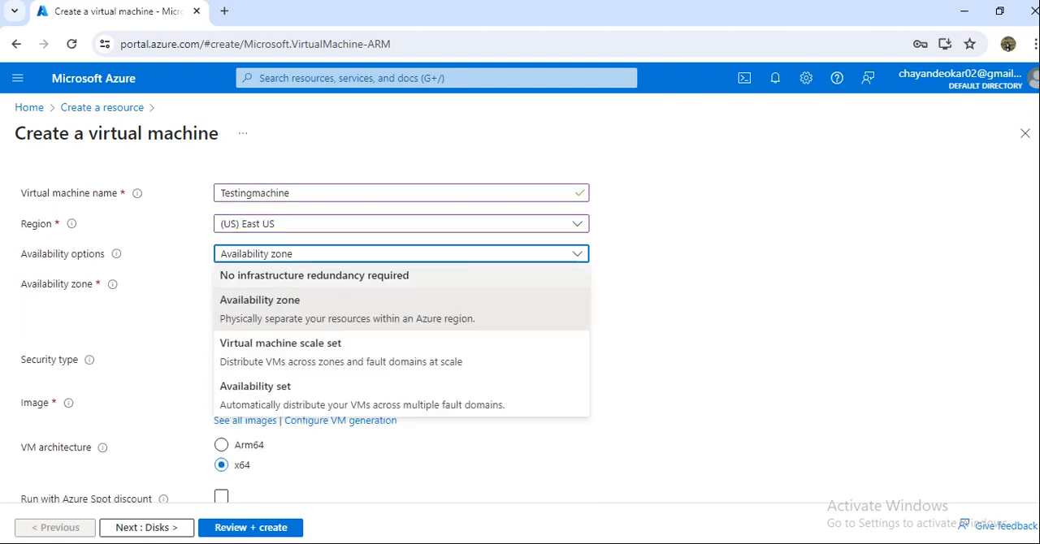
{"action": "left_click", "coordinate": [325, 309]}
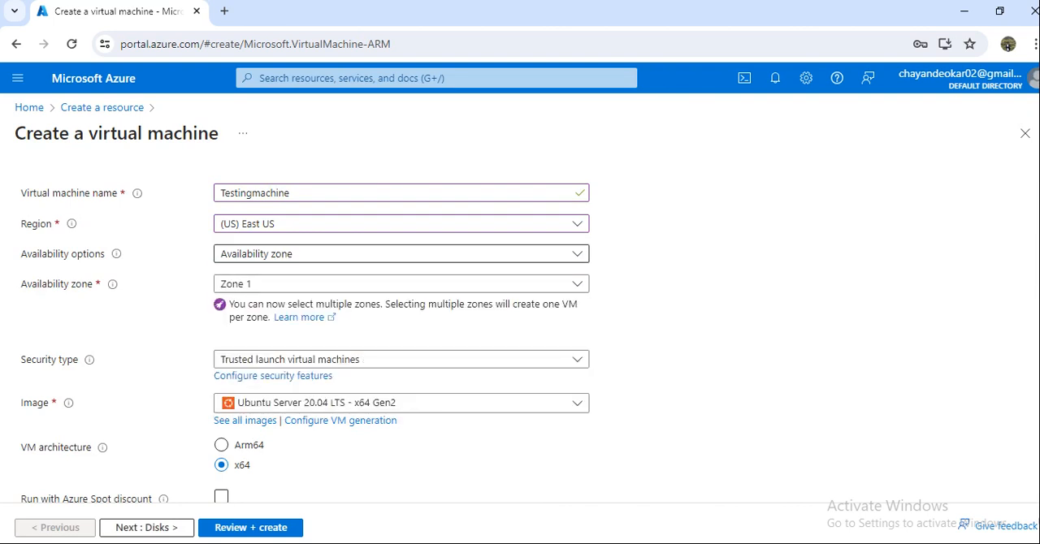
Step: Try adding Zone 2 to the availability zones, return to Zone 1 alone, and decline the browser's offer to save the password
{"action": "left_click", "coordinate": [398, 284]}
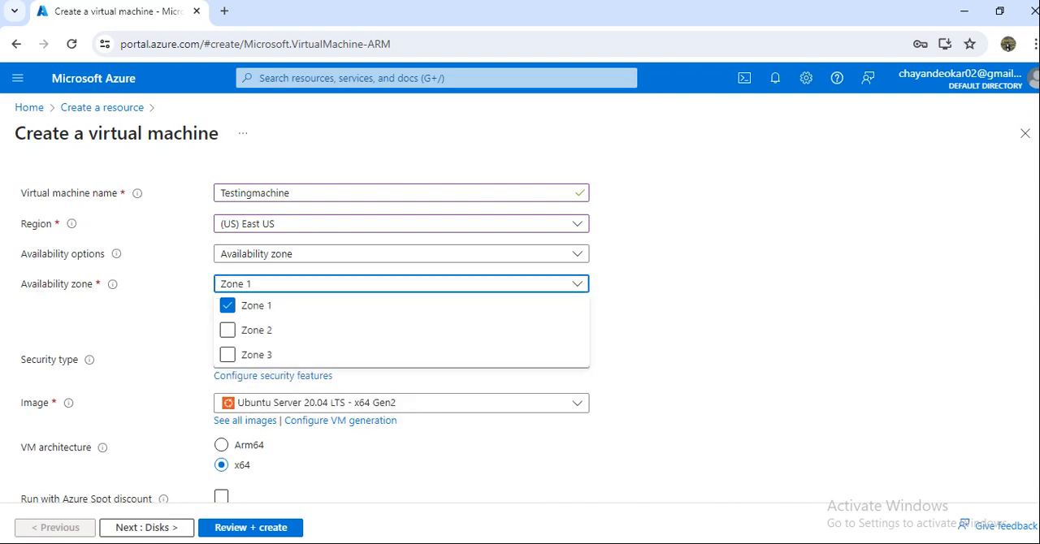
{"action": "left_click", "coordinate": [227, 330]}
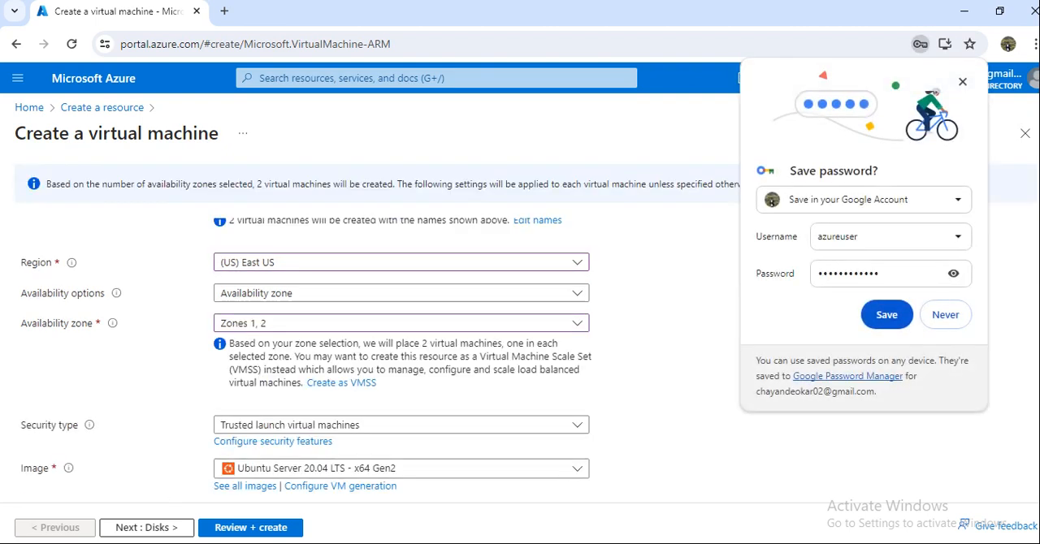
{"action": "left_click", "coordinate": [228, 369]}
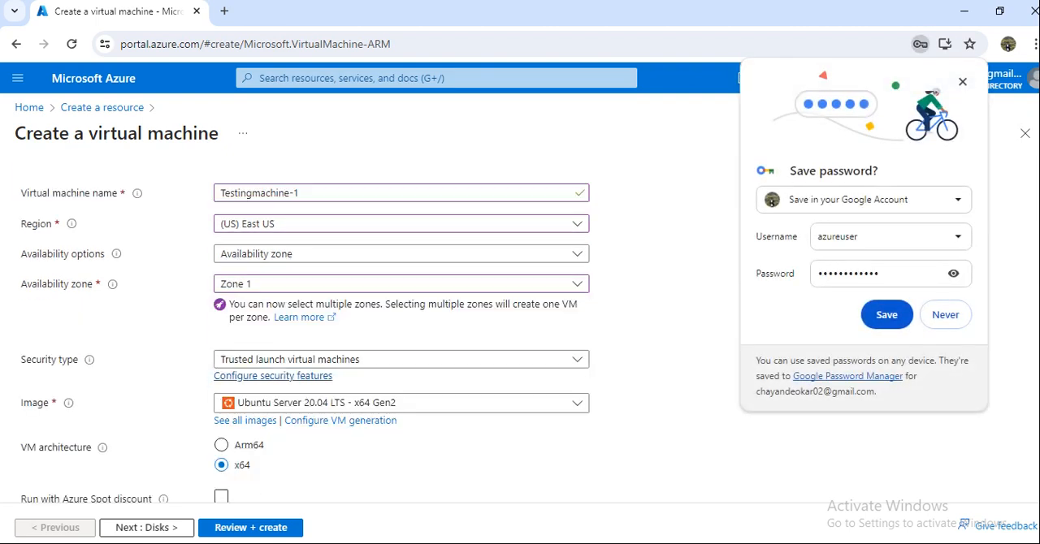
{"action": "left_click", "coordinate": [945, 315]}
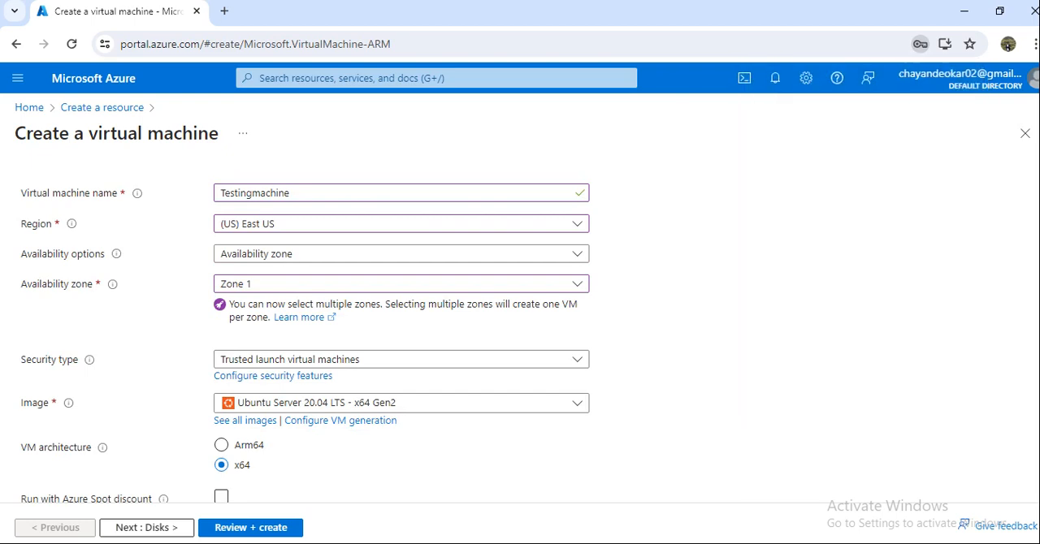
Step: Choose Trusted launch virtual machines as the security type
{"action": "scroll", "coordinate": [402, 325], "scroll_direction": "down", "scroll_amount": 1}
{"action": "left_click", "coordinate": [401, 282]}
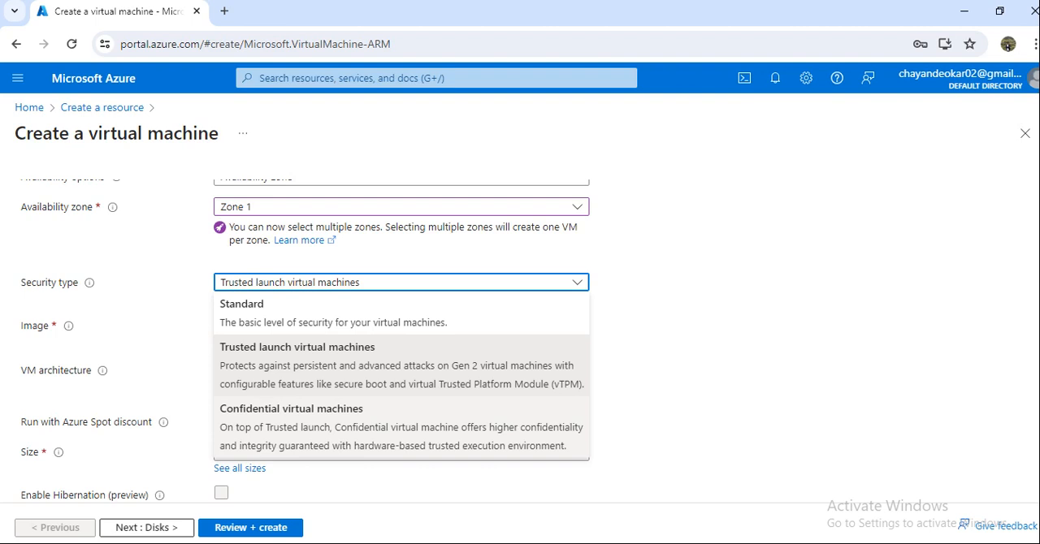
{"action": "left_click", "coordinate": [325, 365]}
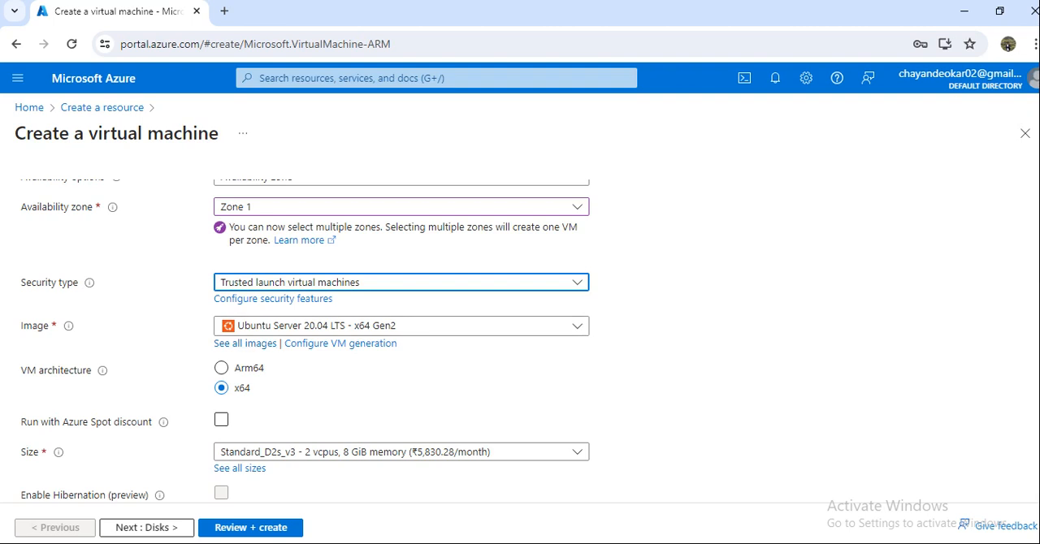
Step: Look through the available virtual machine images and open the full image catalogue
{"action": "left_click", "coordinate": [401, 326]}
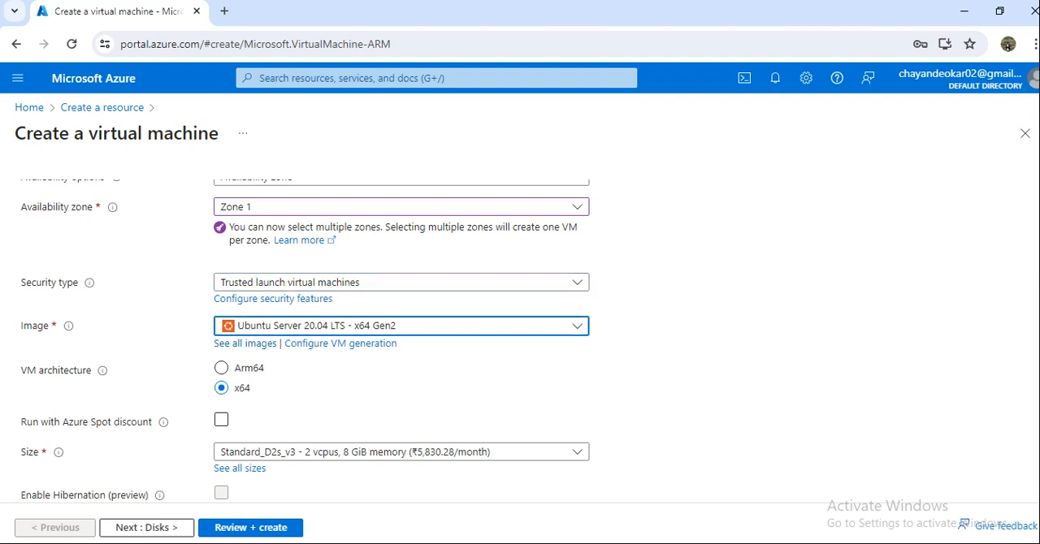
{"action": "scroll", "coordinate": [398, 447], "scroll_direction": "down", "scroll_amount": 5}
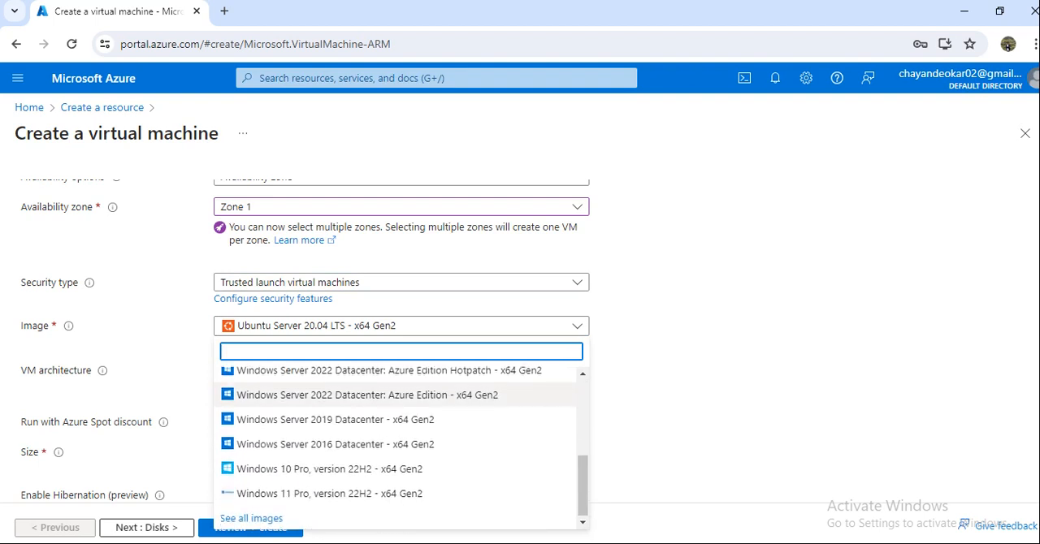
{"action": "scroll", "coordinate": [398, 446], "scroll_direction": "up", "scroll_amount": 3}
{"action": "scroll", "coordinate": [398, 446], "scroll_direction": "down", "scroll_amount": 3}
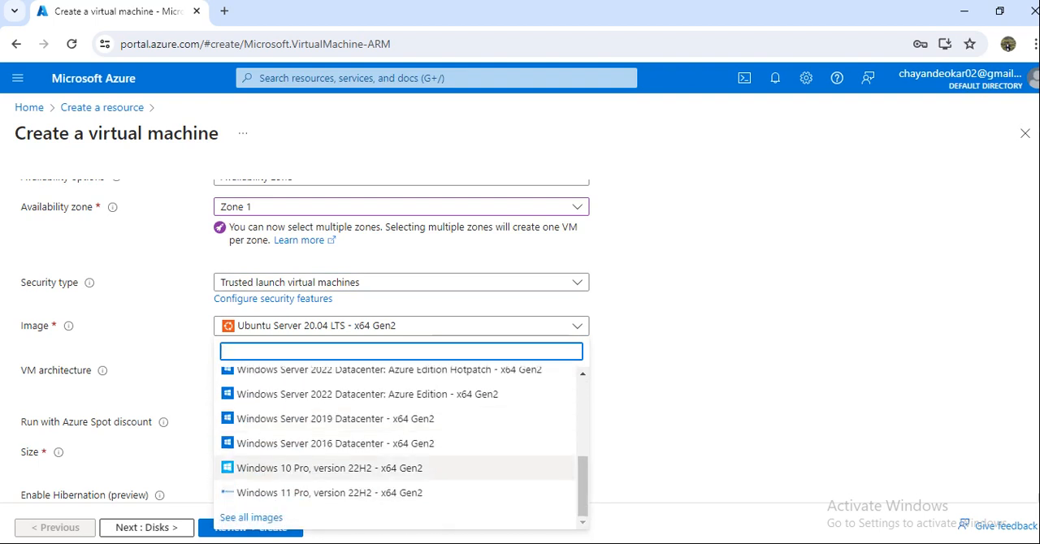
{"action": "left_click", "coordinate": [251, 518]}
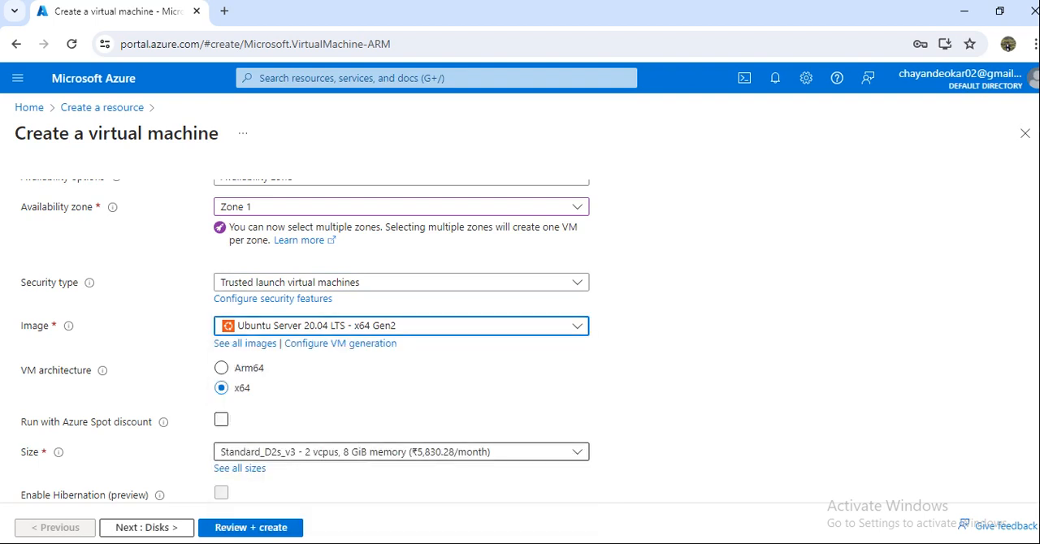
{"action": "left_click", "coordinate": [401, 325]}
{"action": "scroll", "coordinate": [398, 479], "scroll_direction": "down", "scroll_amount": 3}
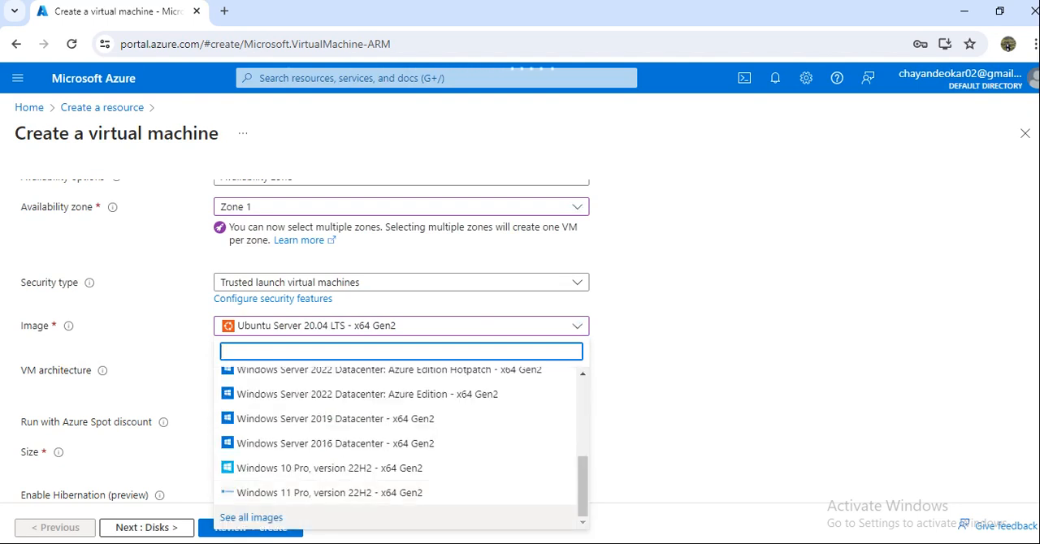
{"action": "left_click", "coordinate": [251, 517]}
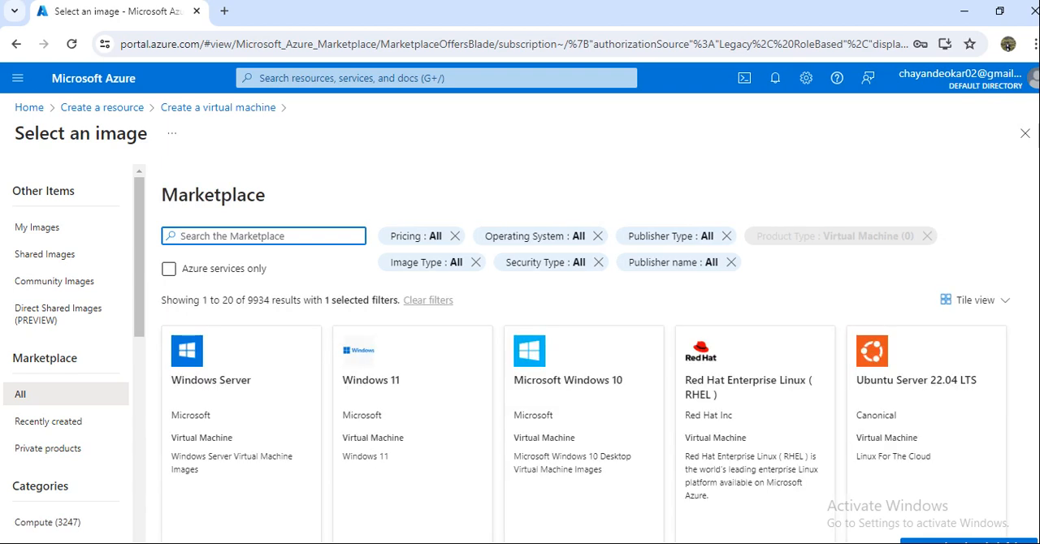
Step: Browse the Marketplace images, go back from the catalogue and accept discarding the unsaved edits
{"action": "scroll", "coordinate": [67, 354], "scroll_direction": "down", "scroll_amount": 4}
{"action": "scroll", "coordinate": [413, 373], "scroll_direction": "down", "scroll_amount": 1}
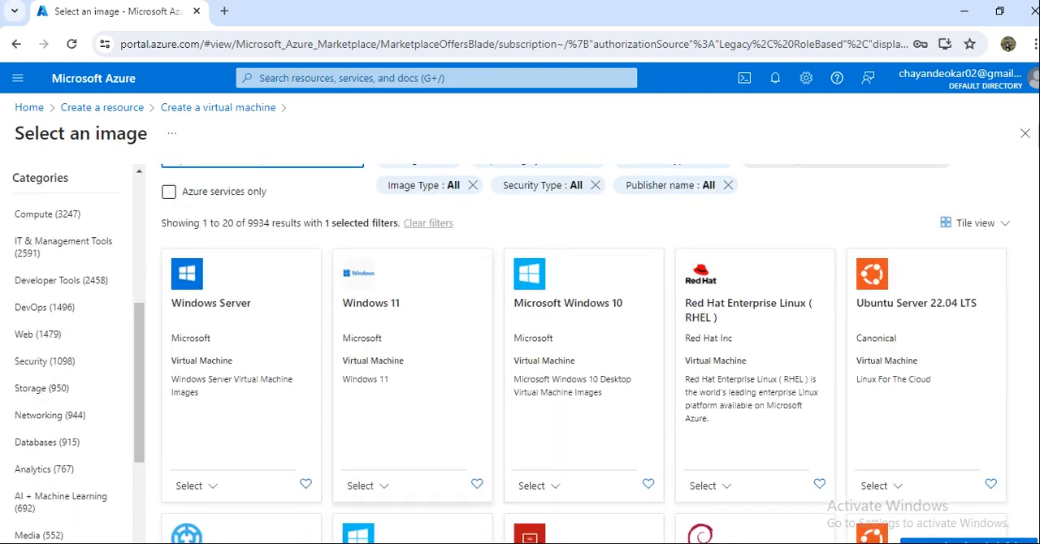
{"action": "scroll", "coordinate": [754, 358], "scroll_direction": "down", "scroll_amount": 1}
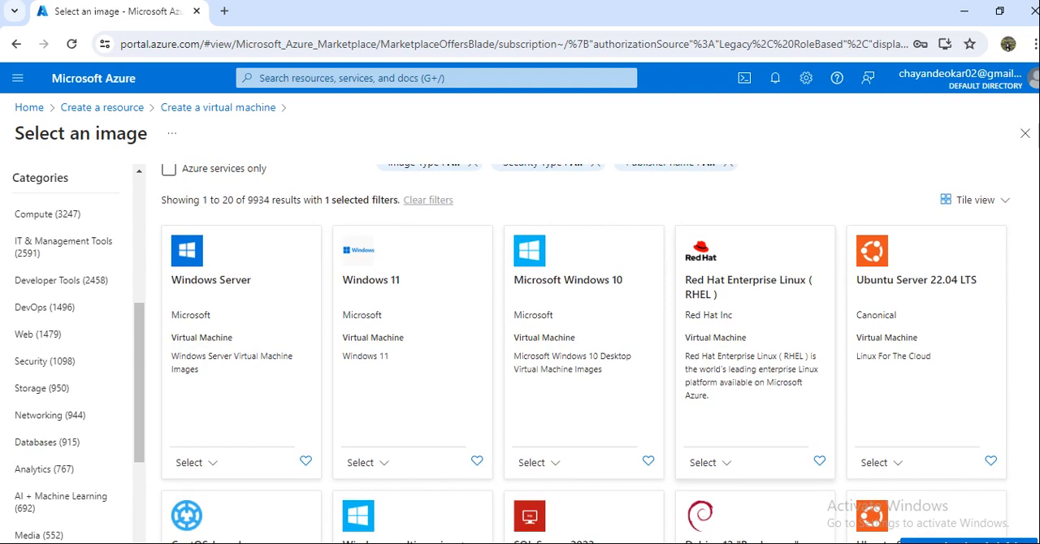
{"action": "scroll", "coordinate": [755, 358], "scroll_direction": "down", "scroll_amount": 5}
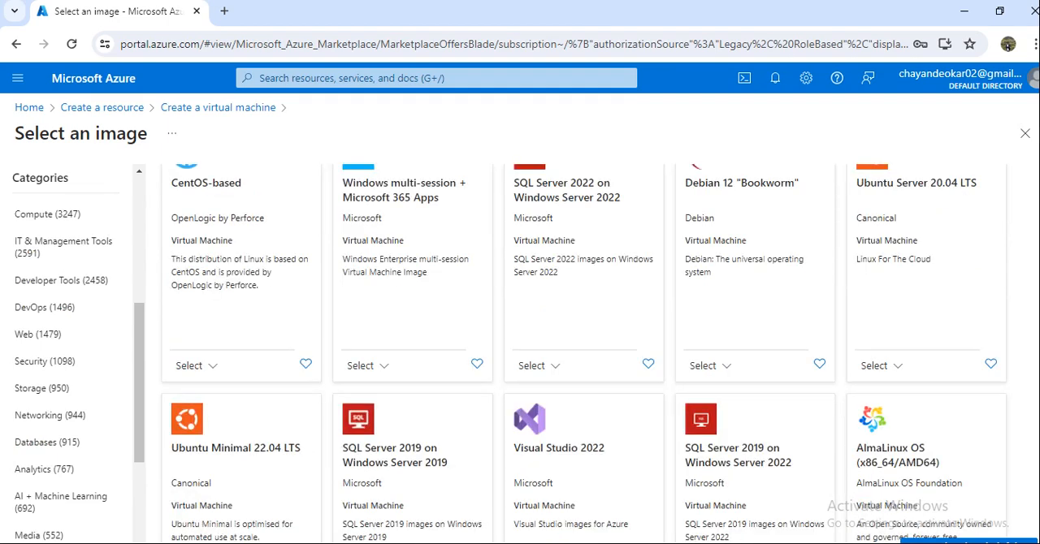
{"action": "scroll", "coordinate": [585, 350], "scroll_direction": "down", "scroll_amount": 1}
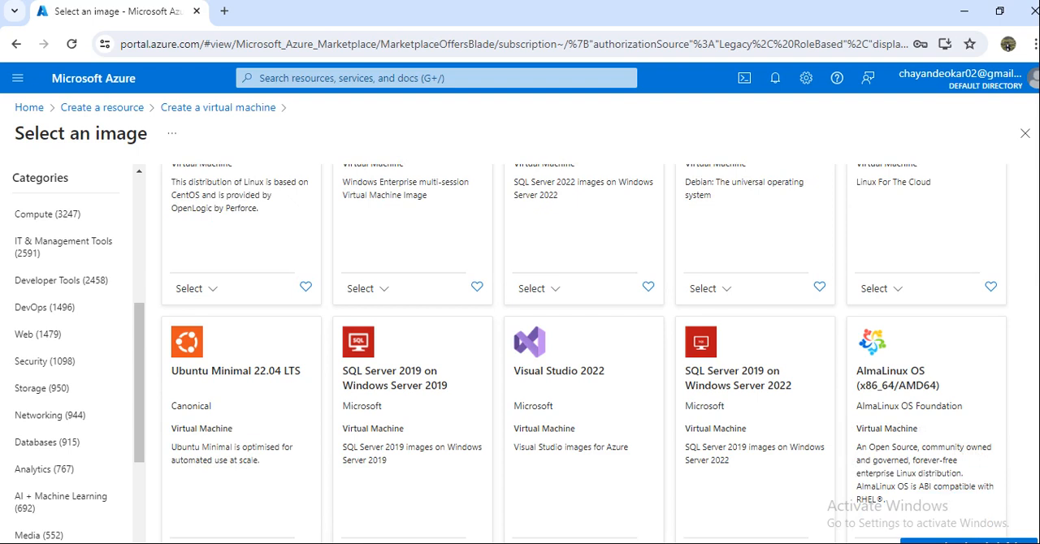
{"action": "key", "text": "alt+Left"}
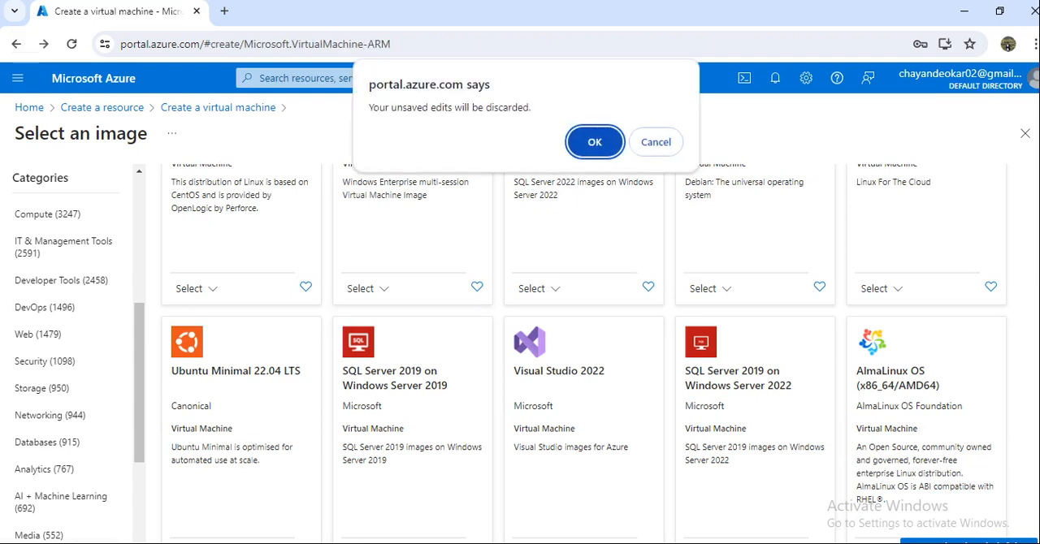
{"action": "key", "text": "Return"}
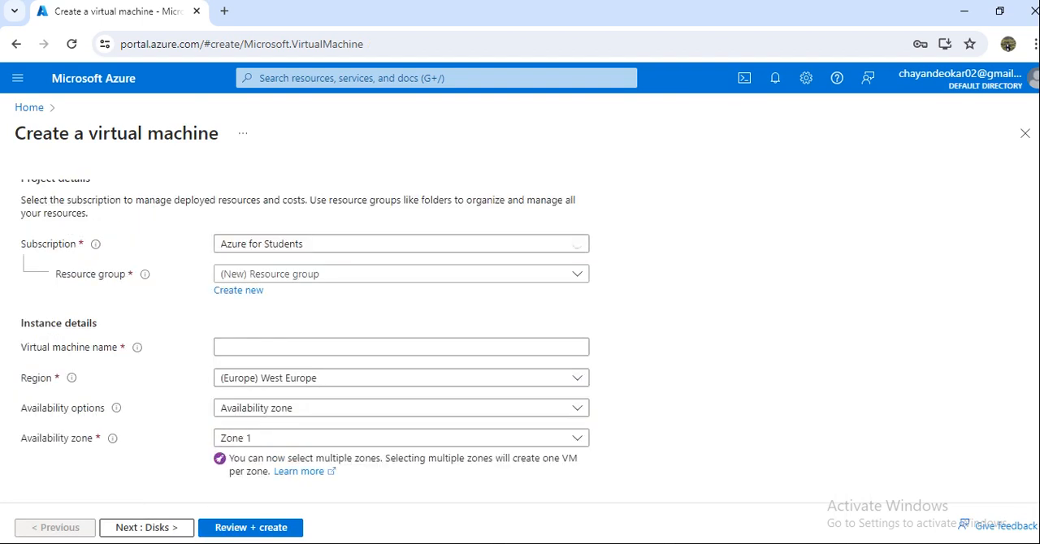
Step: Select the first existing resource group and name the virtual machine testingmachine
{"action": "left_click", "coordinate": [401, 273]}
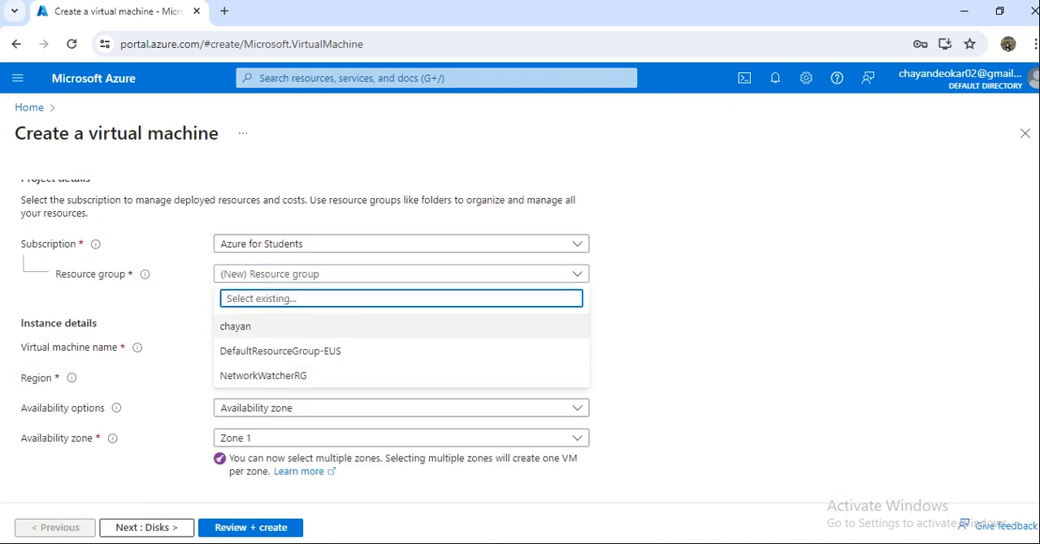
{"action": "left_click", "coordinate": [243, 325]}
{"action": "left_click", "coordinate": [400, 347]}
{"action": "type", "text": "t"}
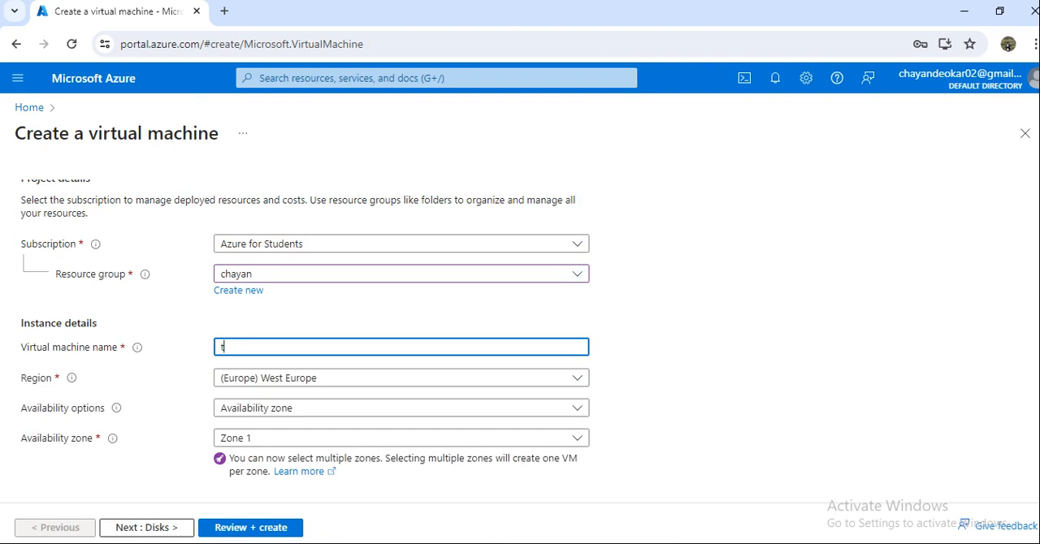
{"action": "type", "text": "estingmachine"}
Step: Enable Run with Azure Spot discount and look through the selectable virtual machine sizes
{"action": "scroll", "coordinate": [301, 325], "scroll_direction": "down", "scroll_amount": 2}
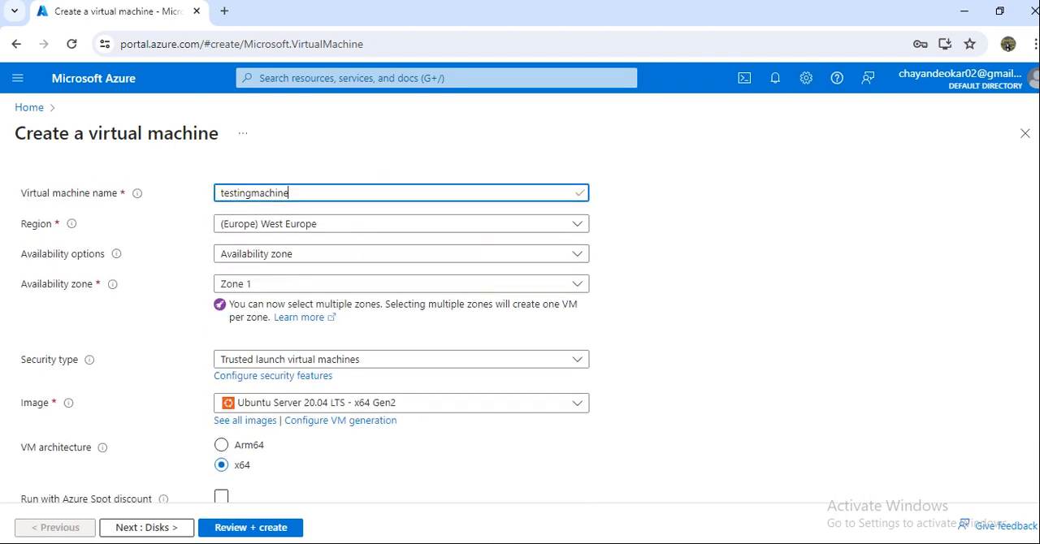
{"action": "scroll", "coordinate": [304, 342], "scroll_direction": "down", "scroll_amount": 1}
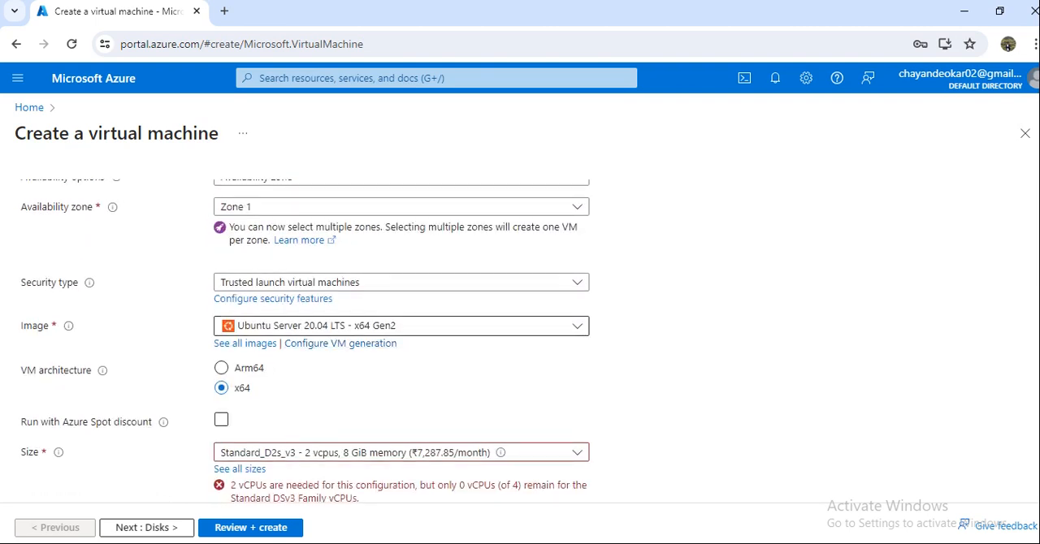
{"action": "scroll", "coordinate": [304, 341], "scroll_direction": "down", "scroll_amount": 2}
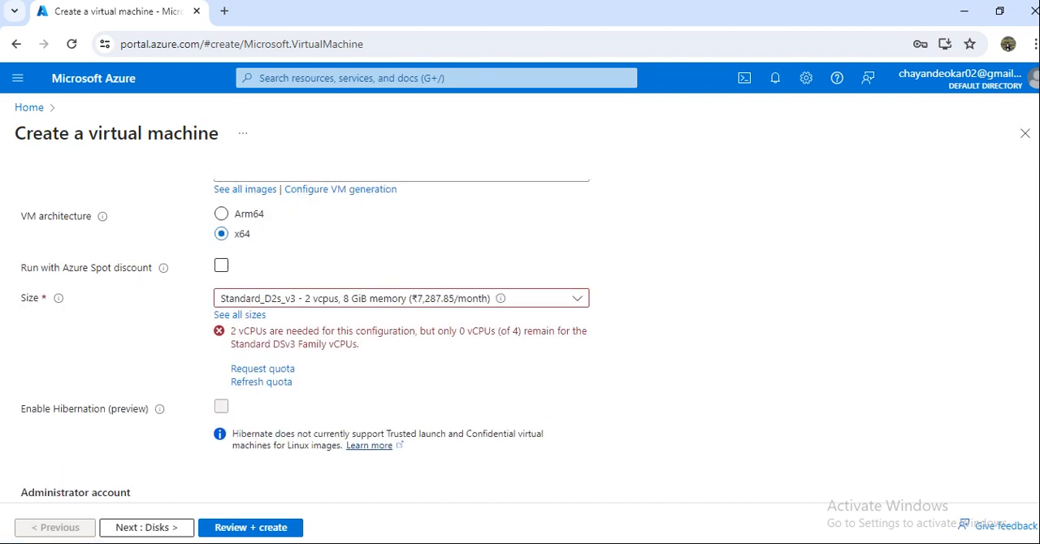
{"action": "left_click", "coordinate": [402, 298]}
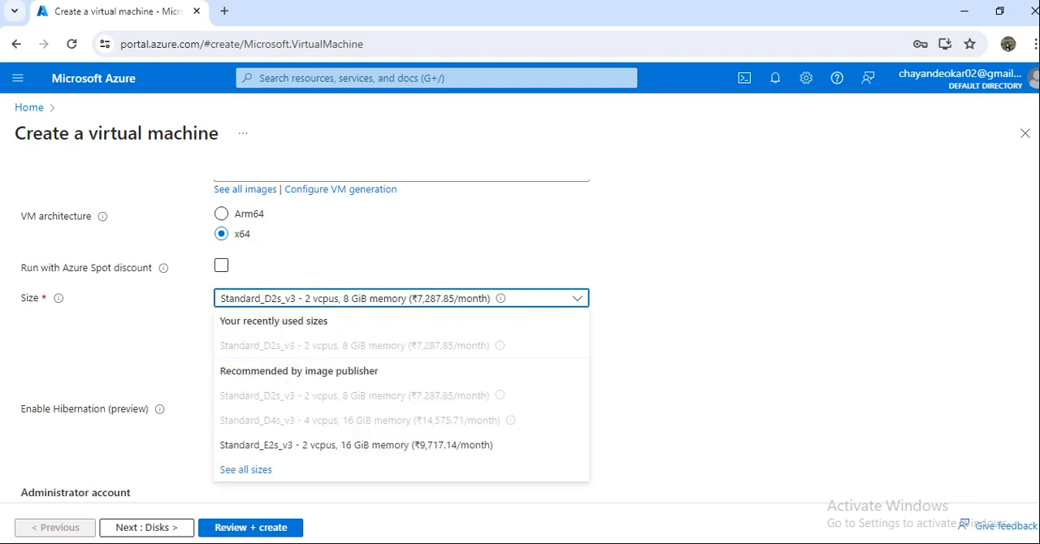
{"action": "left_click", "coordinate": [221, 266]}
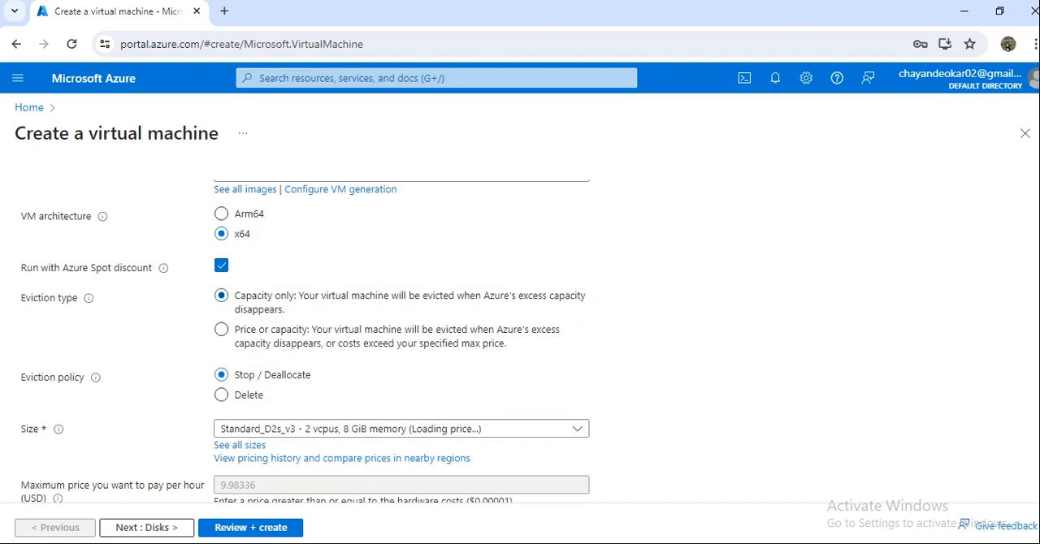
{"action": "scroll", "coordinate": [221, 266], "scroll_direction": "down", "scroll_amount": 1}
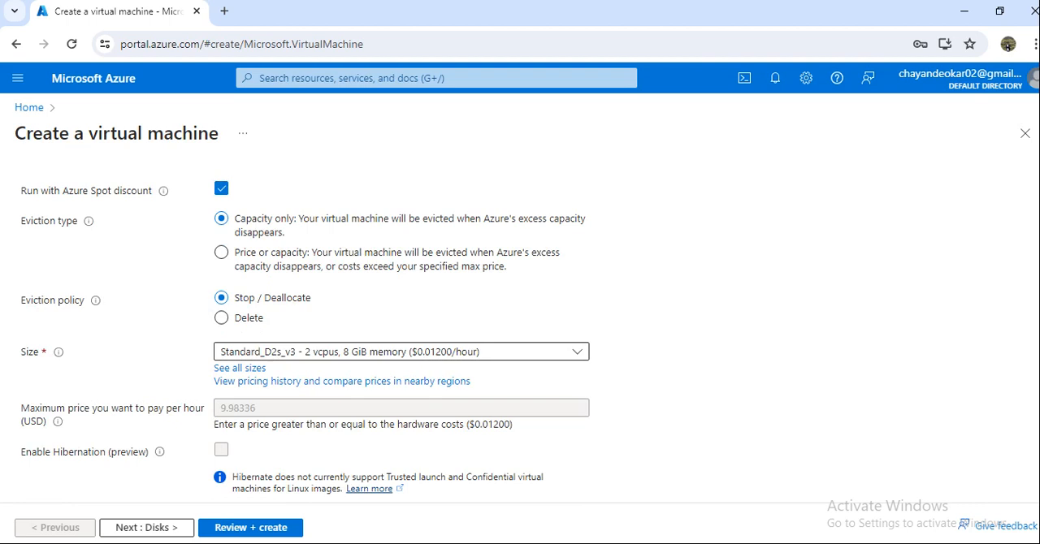
{"action": "left_click", "coordinate": [401, 352]}
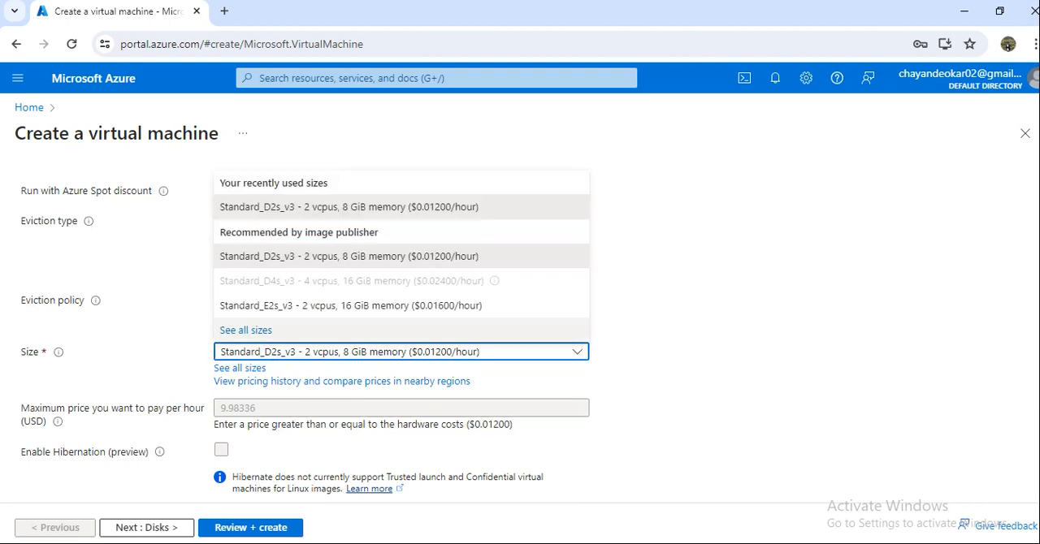
{"action": "left_click", "coordinate": [649, 346]}
Step: Choose a region other than (Europe) West Europe for the virtual machine
{"action": "scroll", "coordinate": [406, 335], "scroll_direction": "up", "scroll_amount": 1}
{"action": "scroll", "coordinate": [386, 342], "scroll_direction": "down", "scroll_amount": 3}
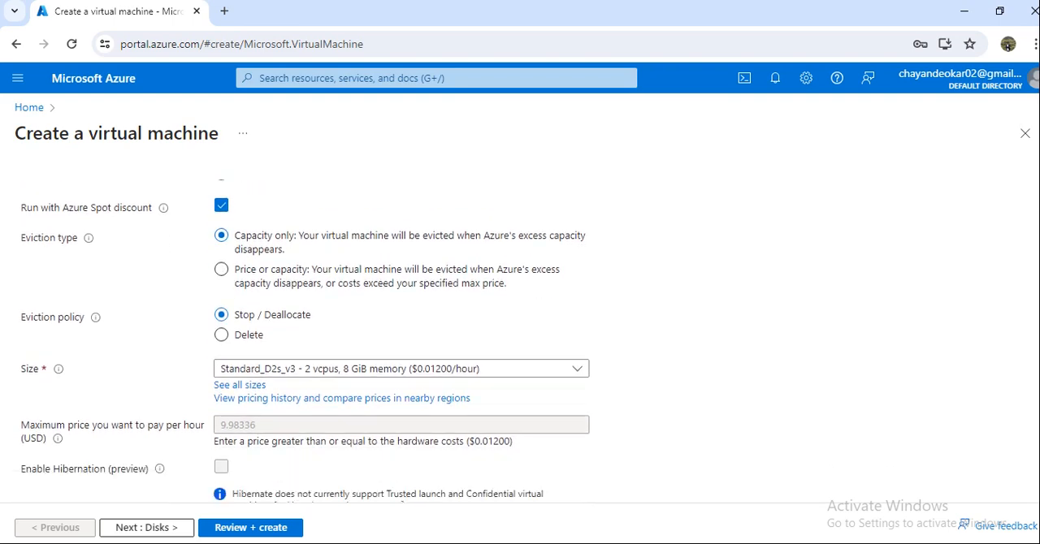
{"action": "scroll", "coordinate": [386, 341], "scroll_direction": "up", "scroll_amount": 4}
{"action": "scroll", "coordinate": [401, 341], "scroll_direction": "up", "scroll_amount": 4}
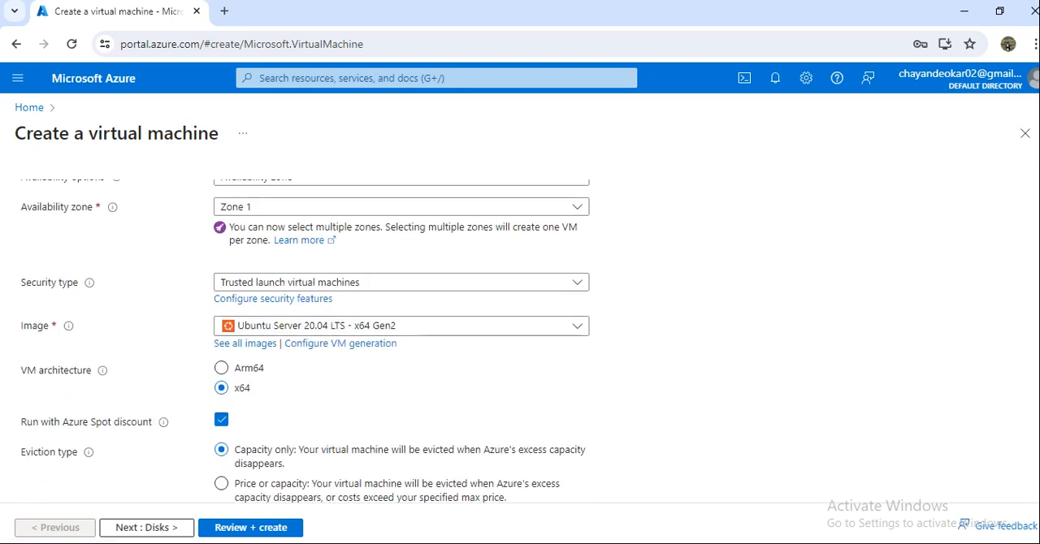
{"action": "scroll", "coordinate": [401, 332], "scroll_direction": "down", "scroll_amount": 1}
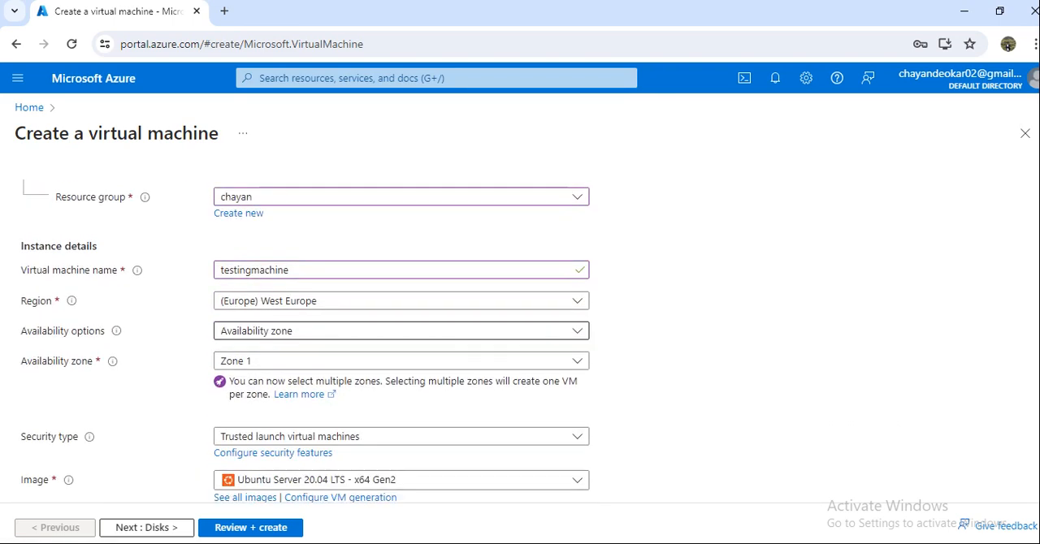
{"action": "left_click", "coordinate": [401, 301]}
{"action": "left_click", "coordinate": [253, 347]}
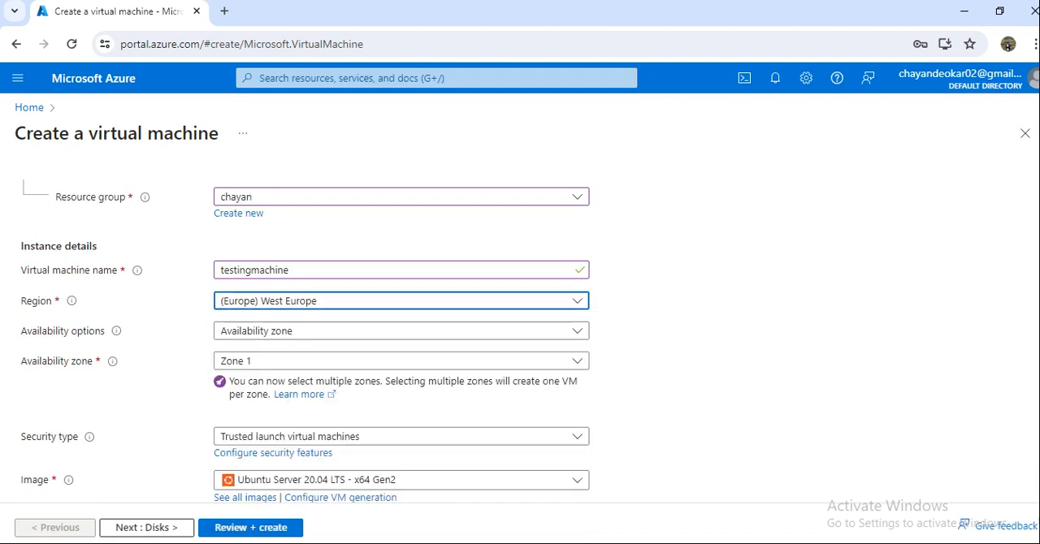
Step: Set the availability zone to Zone 3 alone by adding it and removing Zone 1
{"action": "scroll", "coordinate": [401, 348], "scroll_direction": "down", "scroll_amount": 4}
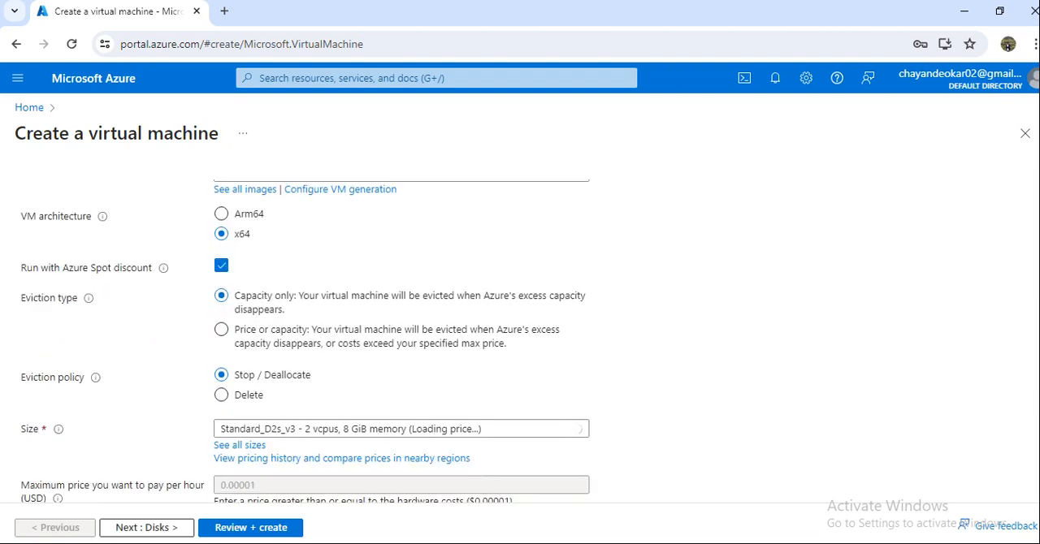
{"action": "scroll", "coordinate": [402, 341], "scroll_direction": "down", "scroll_amount": 1}
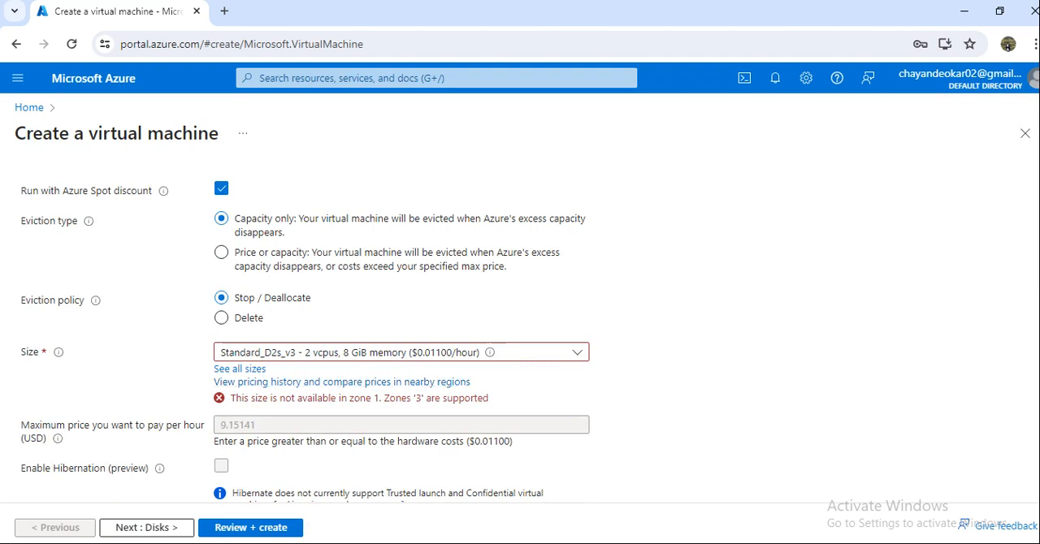
{"action": "scroll", "coordinate": [401, 341], "scroll_direction": "up", "scroll_amount": 3}
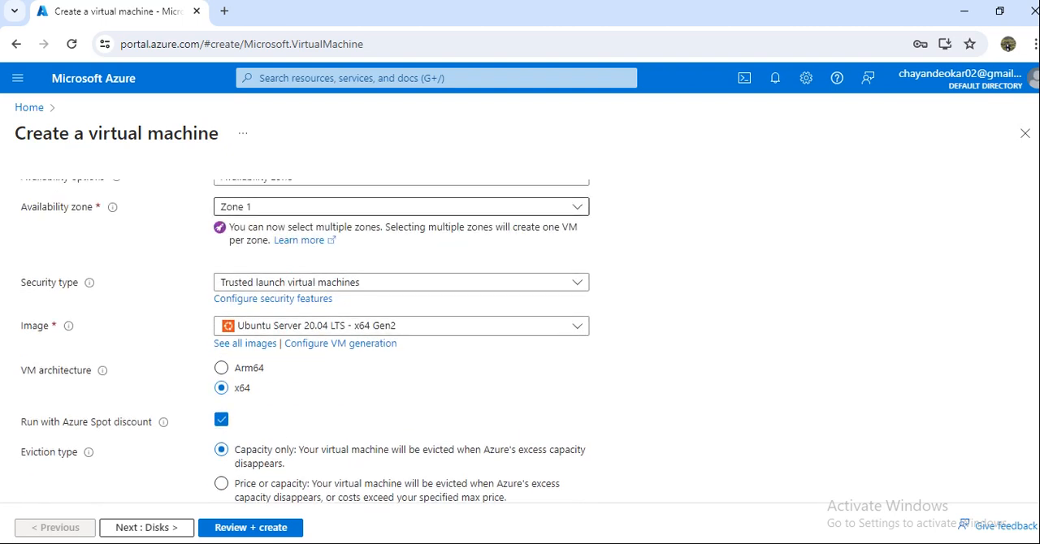
{"action": "left_click", "coordinate": [402, 207]}
{"action": "left_click", "coordinate": [229, 277]}
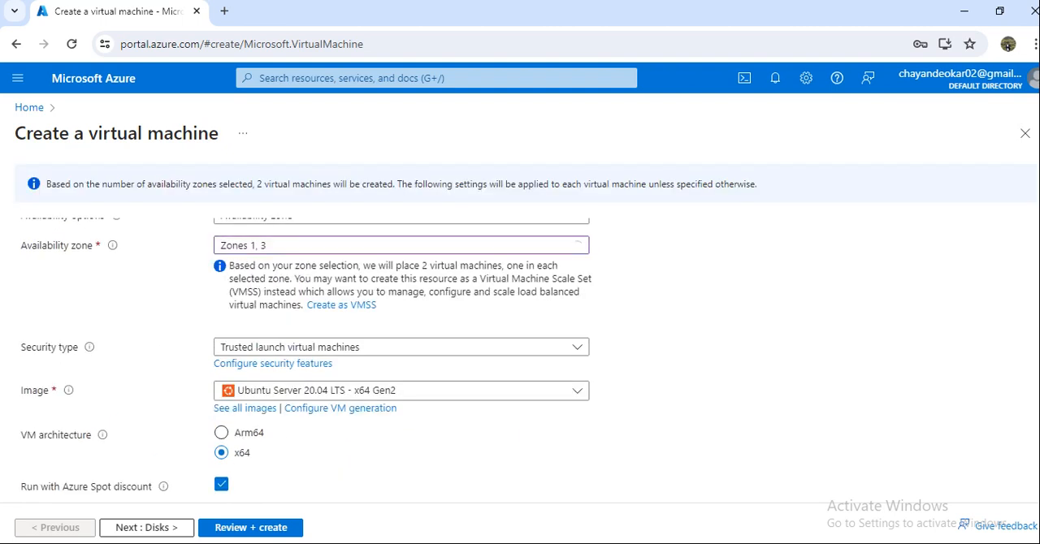
{"action": "left_click", "coordinate": [402, 246]}
{"action": "left_click", "coordinate": [228, 266]}
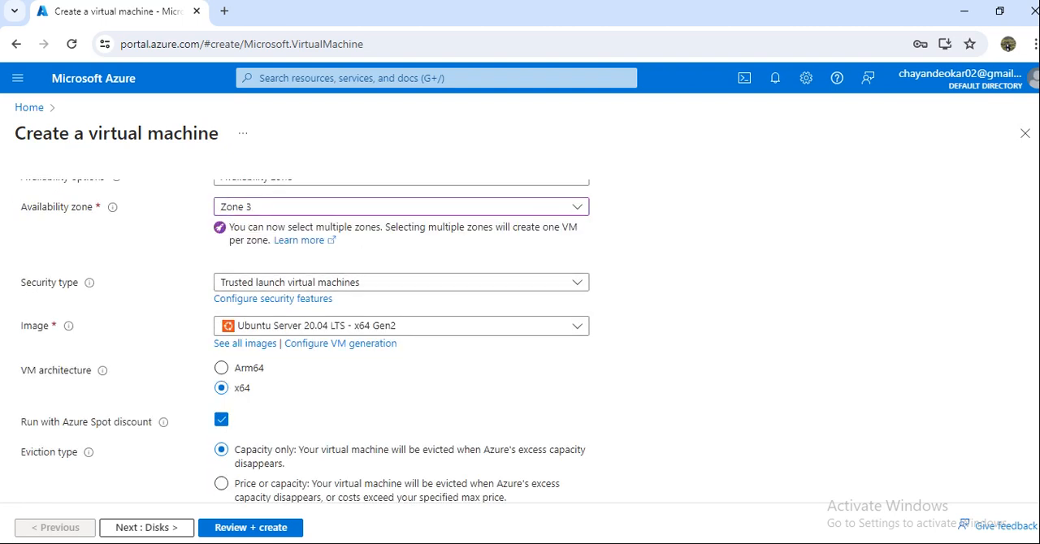
Step: Check which virtual machine sizes are selectable for the chosen region and zone
{"action": "scroll", "coordinate": [401, 341], "scroll_direction": "down", "scroll_amount": 2}
{"action": "scroll", "coordinate": [401, 341], "scroll_direction": "down", "scroll_amount": 3}
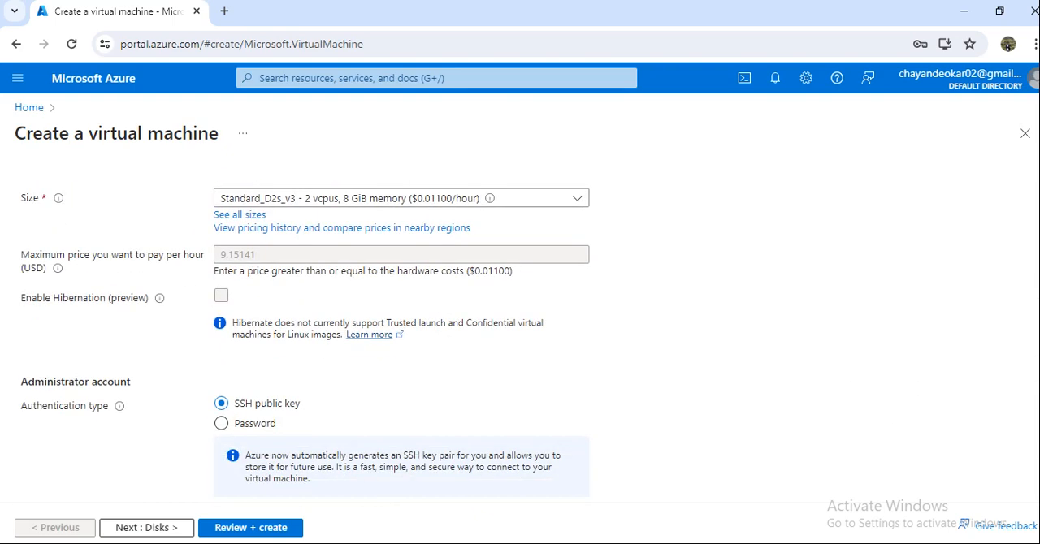
{"action": "left_click", "coordinate": [401, 198]}
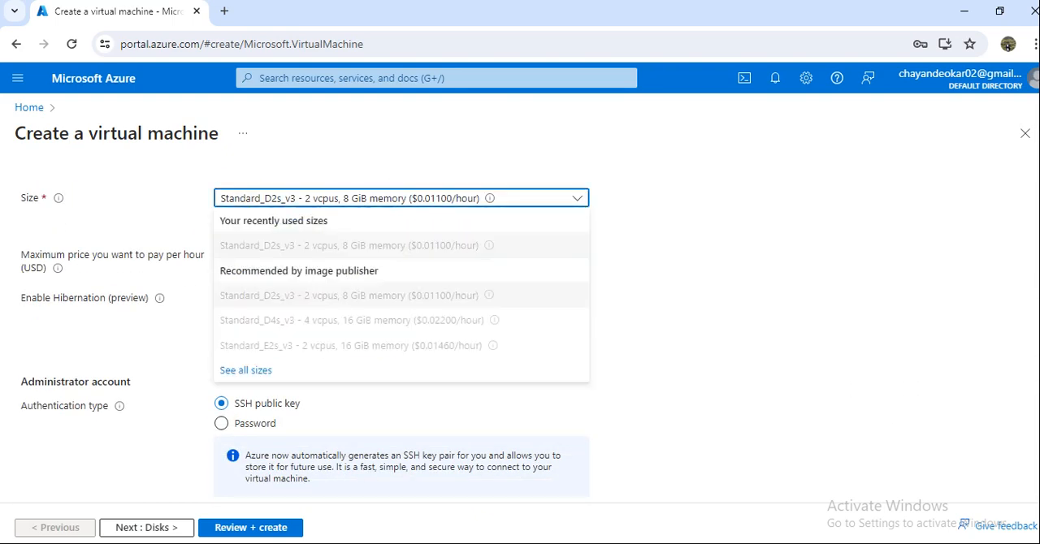
{"action": "left_click", "coordinate": [715, 293]}
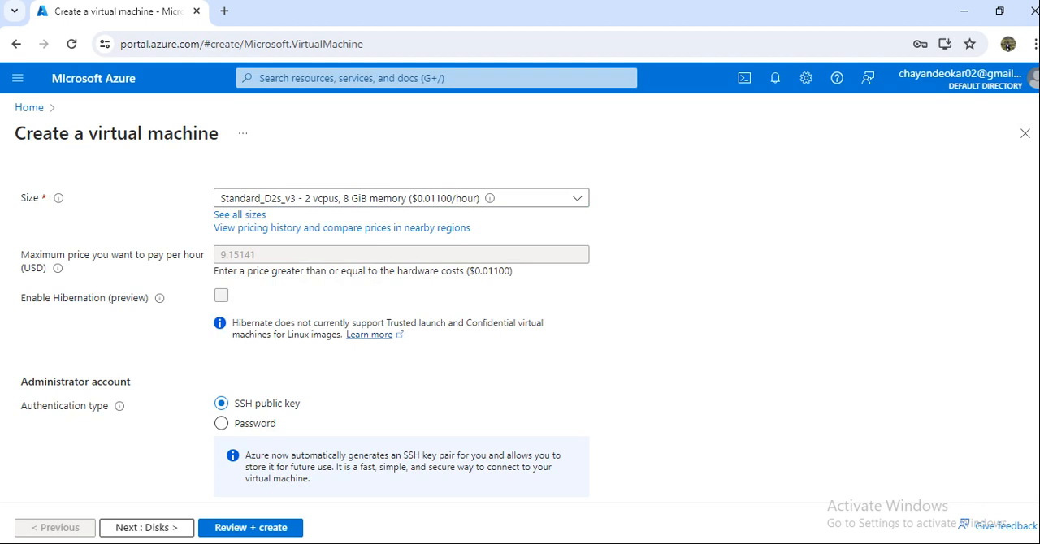
Step: Choose Password as the administrator account's authentication type
{"action": "scroll", "coordinate": [401, 341], "scroll_direction": "down", "scroll_amount": 1}
{"action": "scroll", "coordinate": [401, 341], "scroll_direction": "up", "scroll_amount": 1}
{"action": "scroll", "coordinate": [401, 341], "scroll_direction": "down", "scroll_amount": 3}
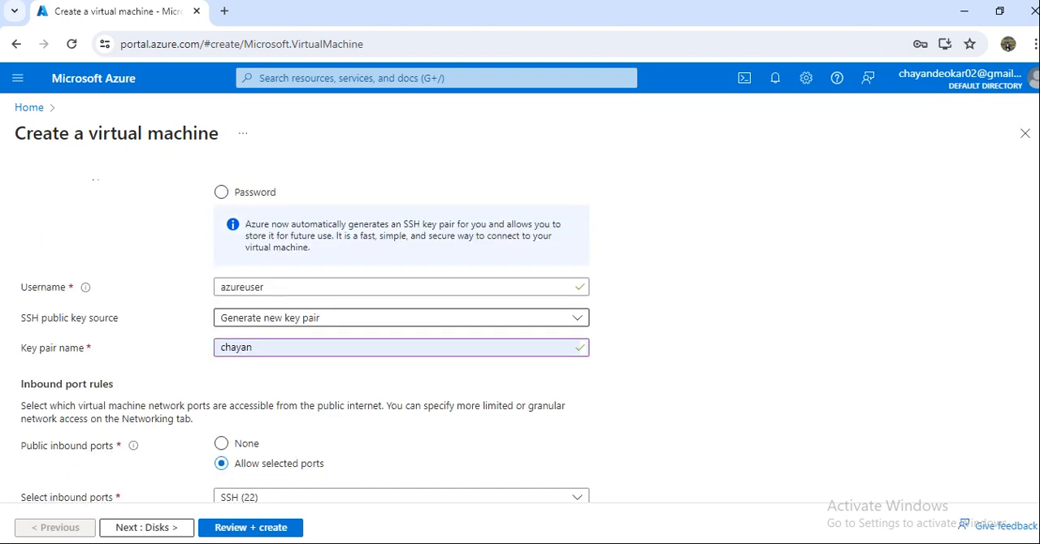
{"action": "left_click", "coordinate": [222, 192]}
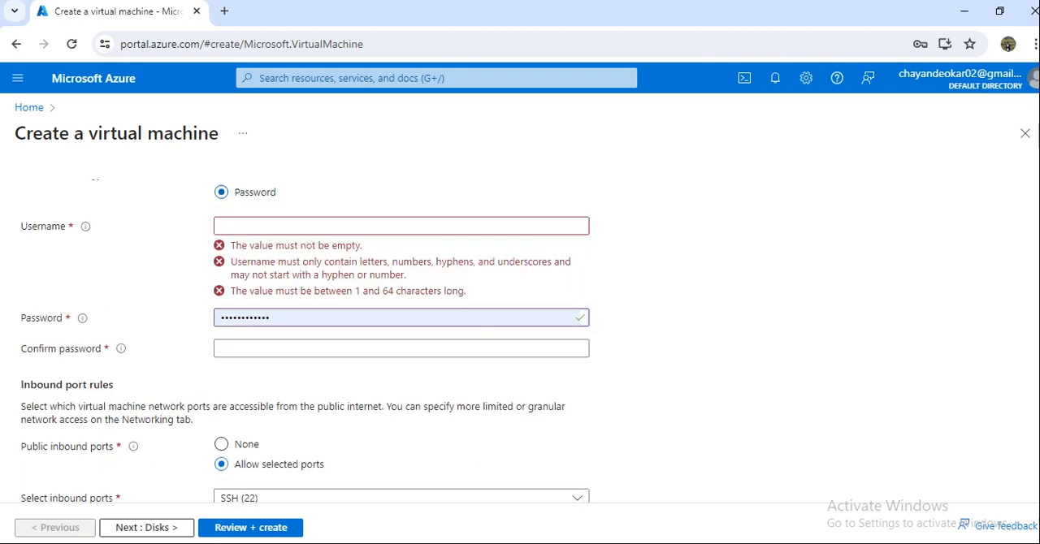
Step: Fill in the administrator account's username, password and password confirmation
{"action": "left_click", "coordinate": [401, 226]}
{"action": "type", "text": "Chayan"}
{"action": "key", "text": "Tab"}
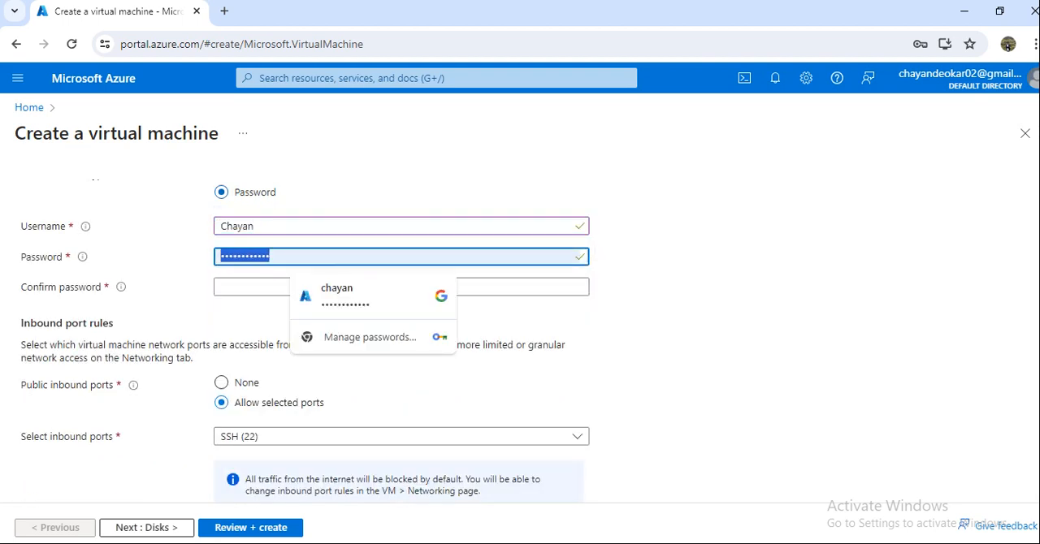
{"action": "type", "text": "••••••"}
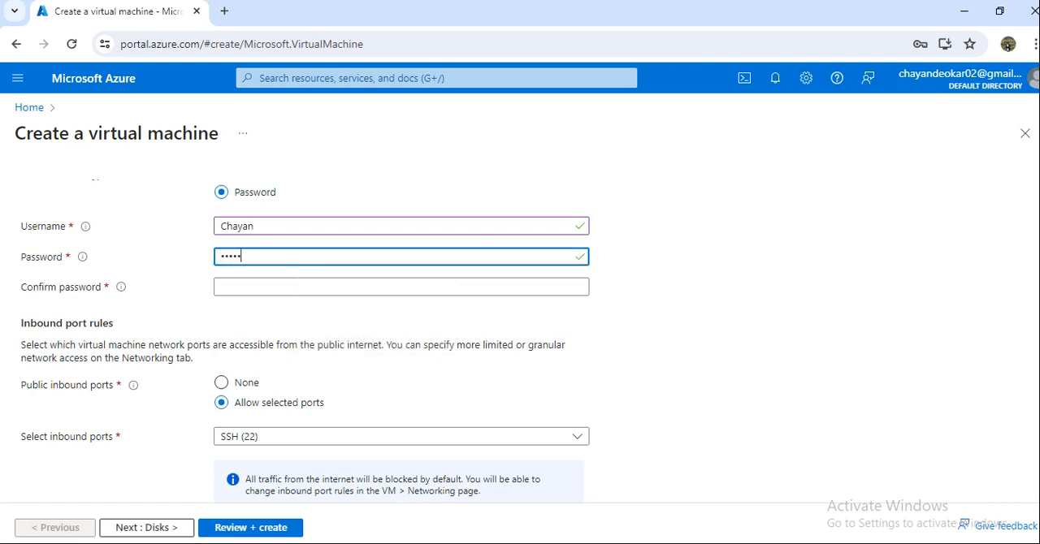
{"action": "type", "text": "••••••"}
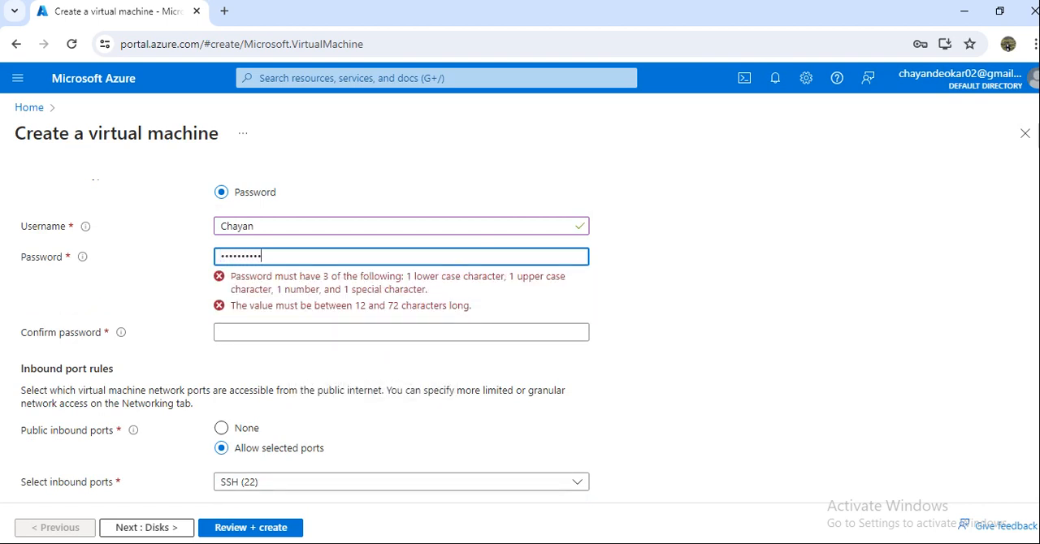
{"action": "key", "text": "Tab"}
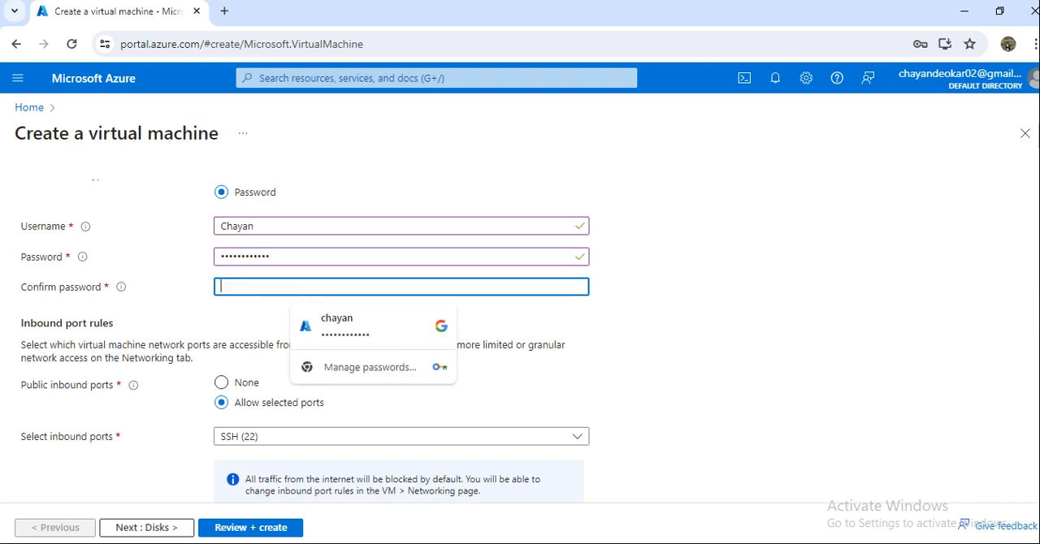
{"action": "type", "text": "••••••••"}
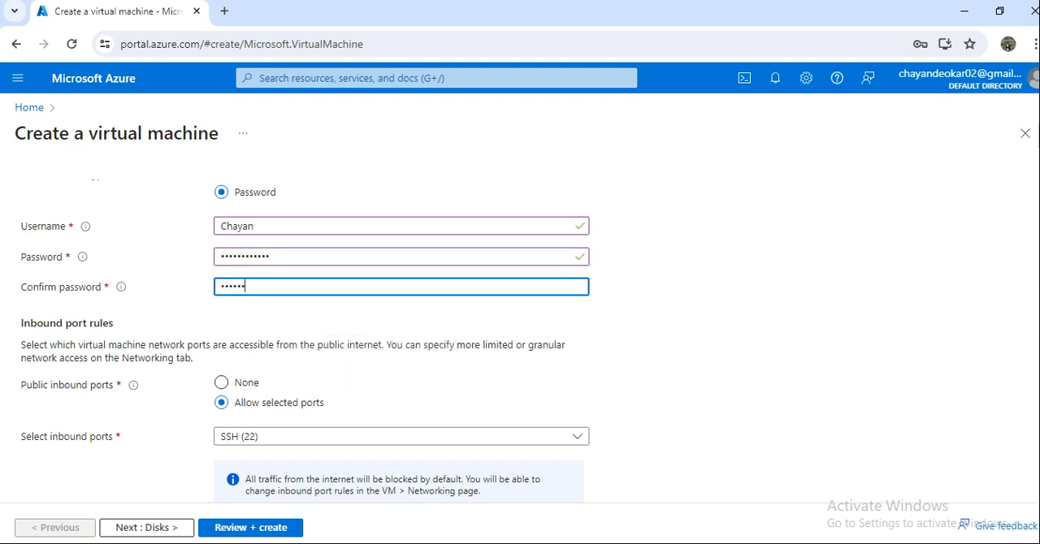
{"action": "type", "text": "••••"}
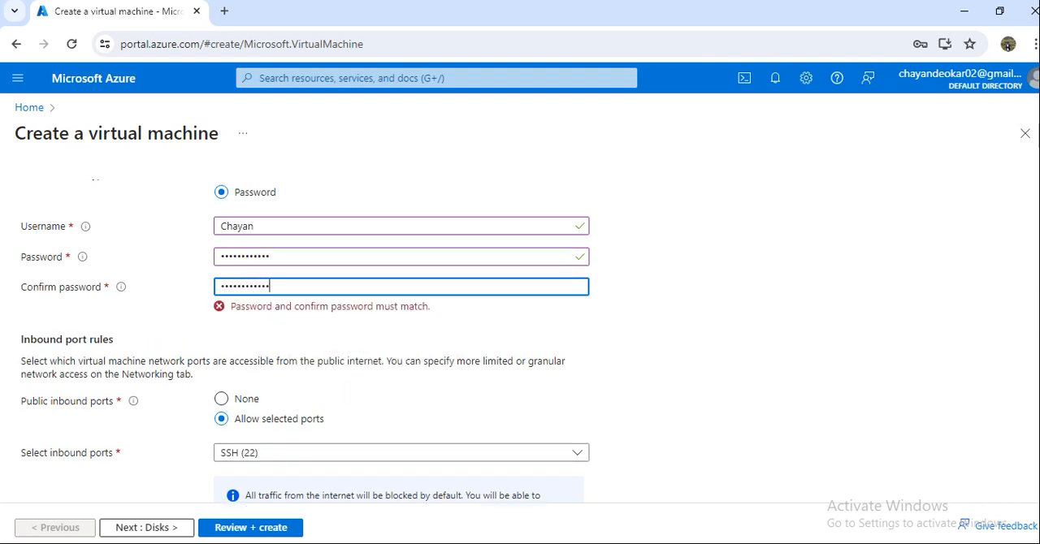
Step: Allow selected public inbound ports and choose HTTP (80), HTTPS (443) and SSH (22)
{"action": "scroll", "coordinate": [221, 349], "scroll_direction": "down", "scroll_amount": 1}
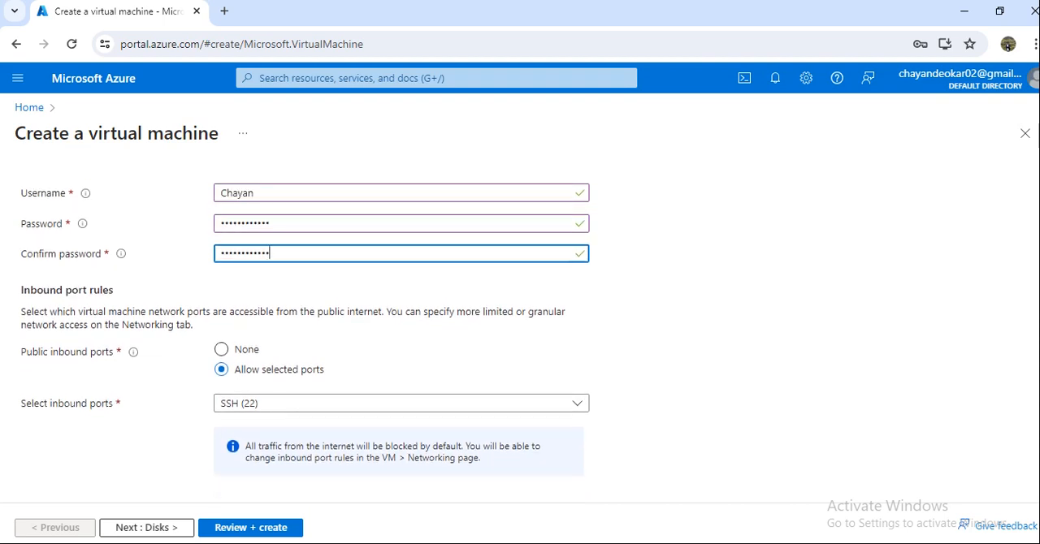
{"action": "left_click", "coordinate": [221, 349]}
{"action": "left_click", "coordinate": [221, 369]}
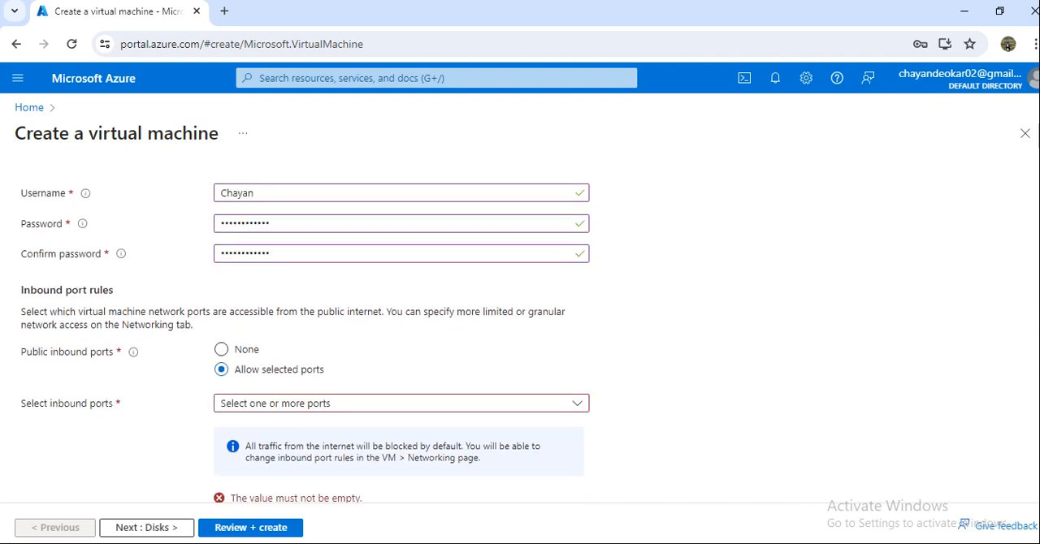
{"action": "left_click", "coordinate": [402, 404]}
{"action": "left_click", "coordinate": [229, 425]}
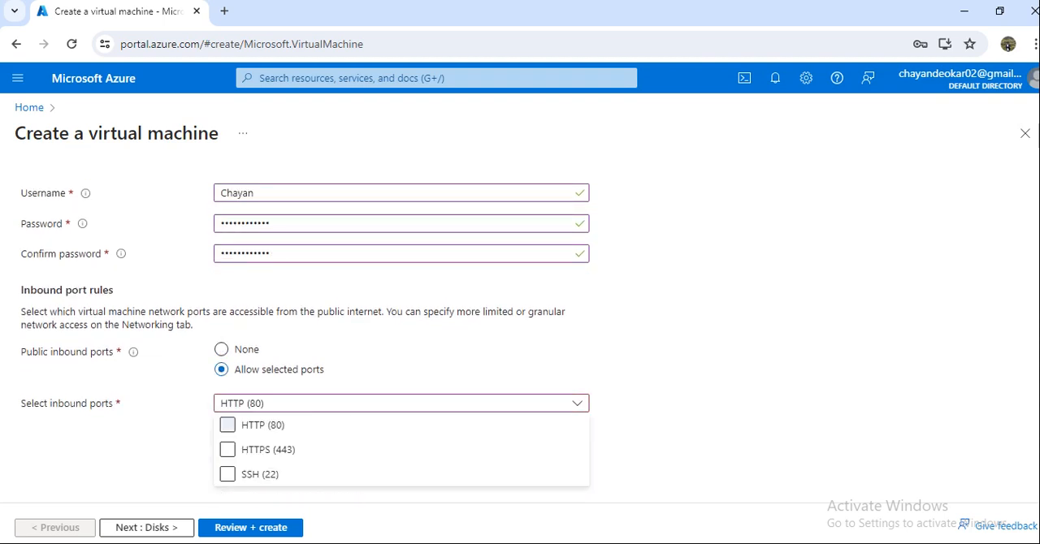
{"action": "left_click", "coordinate": [228, 449]}
{"action": "left_click", "coordinate": [228, 474]}
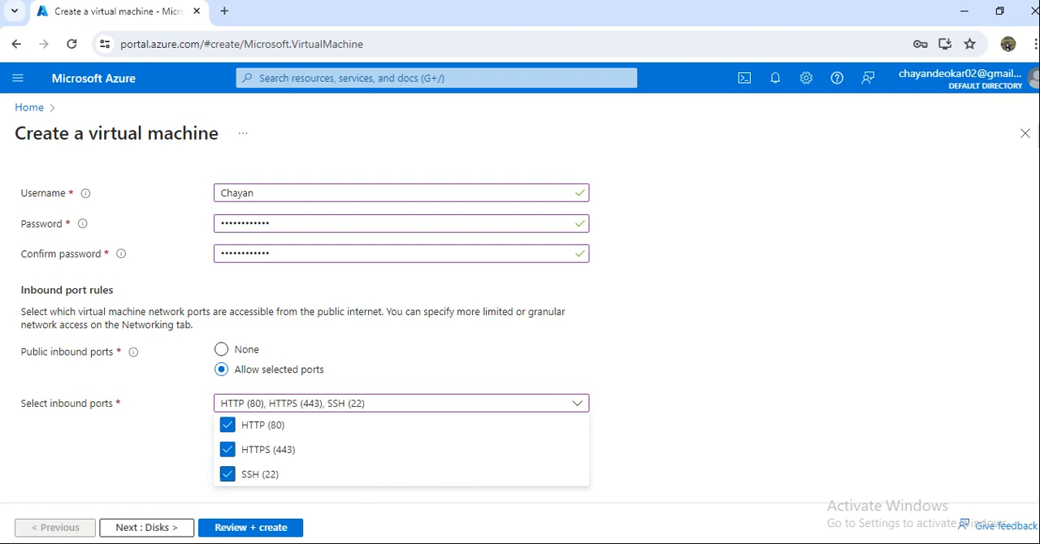
{"action": "key", "text": "Escape"}
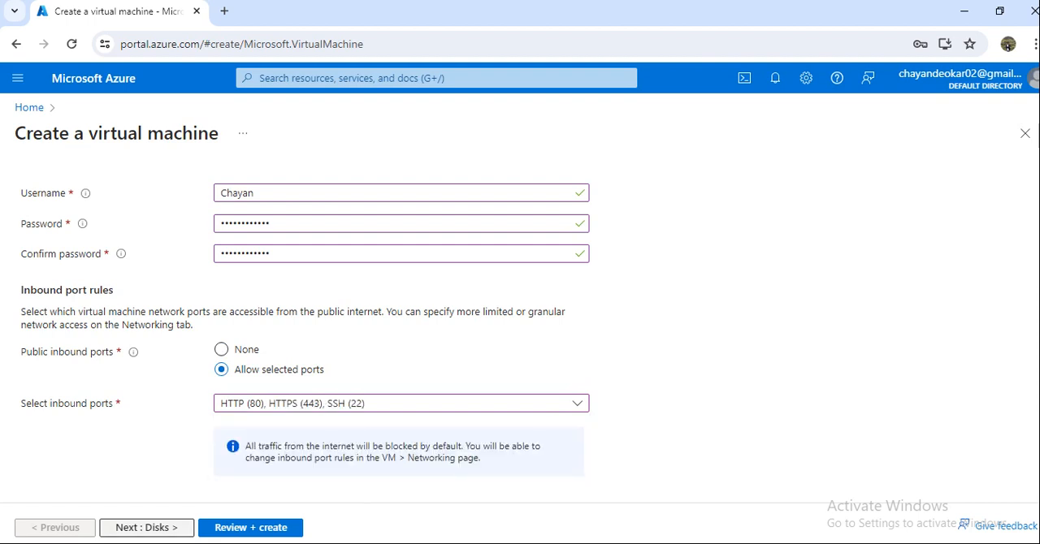
Step: Validate the virtual machine configuration and examine the Basics settings for missing or invalid entries
{"action": "left_click", "coordinate": [250, 527]}
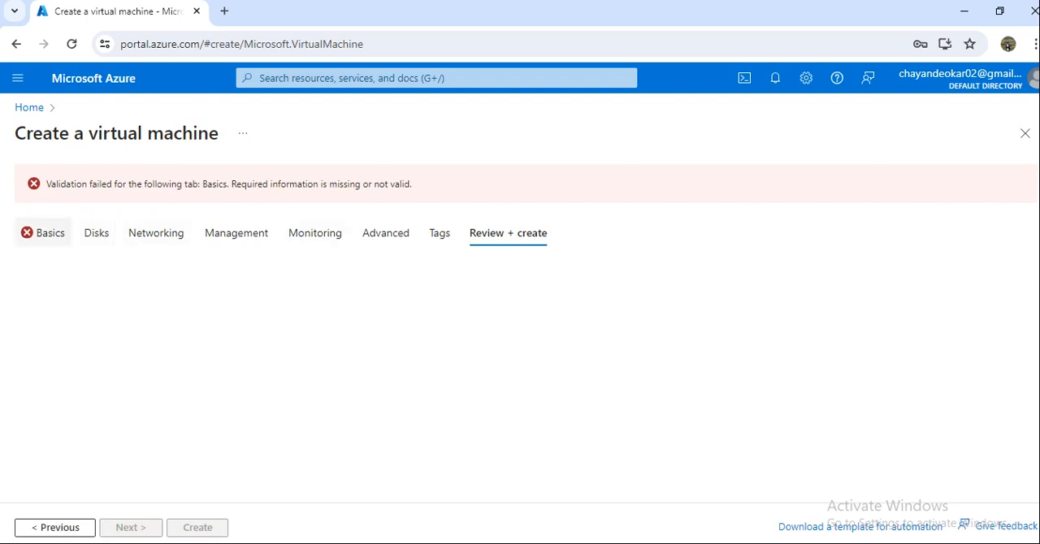
{"action": "left_click", "coordinate": [44, 233]}
{"action": "scroll", "coordinate": [304, 360], "scroll_direction": "down", "scroll_amount": 1}
{"action": "scroll", "coordinate": [304, 361], "scroll_direction": "down", "scroll_amount": 10}
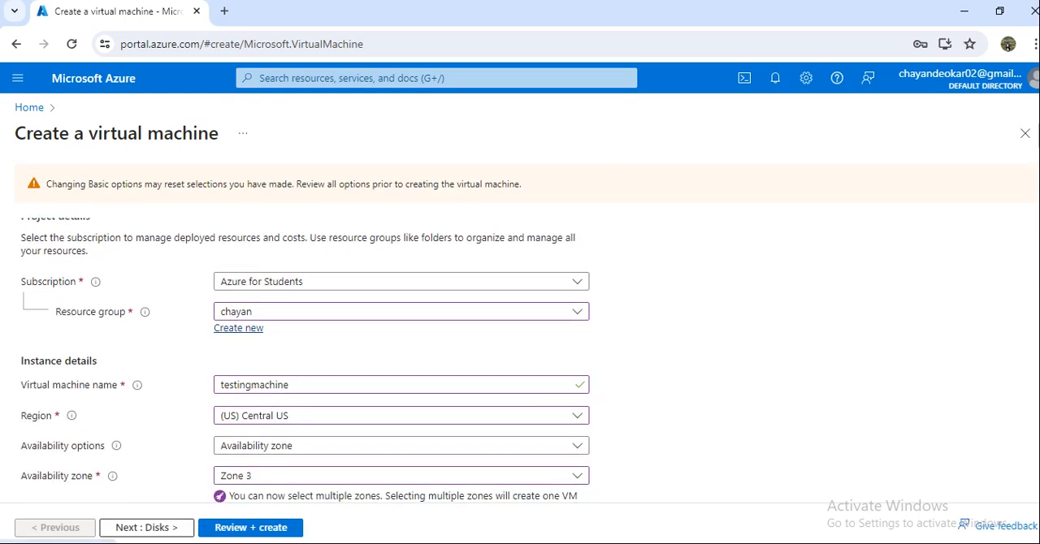
{"action": "scroll", "coordinate": [401, 357], "scroll_direction": "down", "scroll_amount": 4}
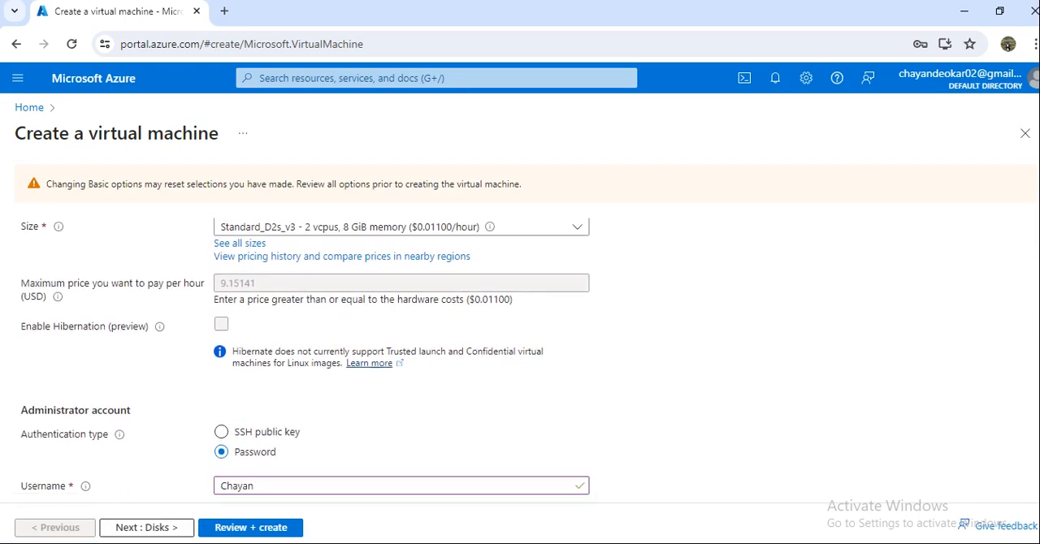
{"action": "scroll", "coordinate": [304, 361], "scroll_direction": "down", "scroll_amount": 2}
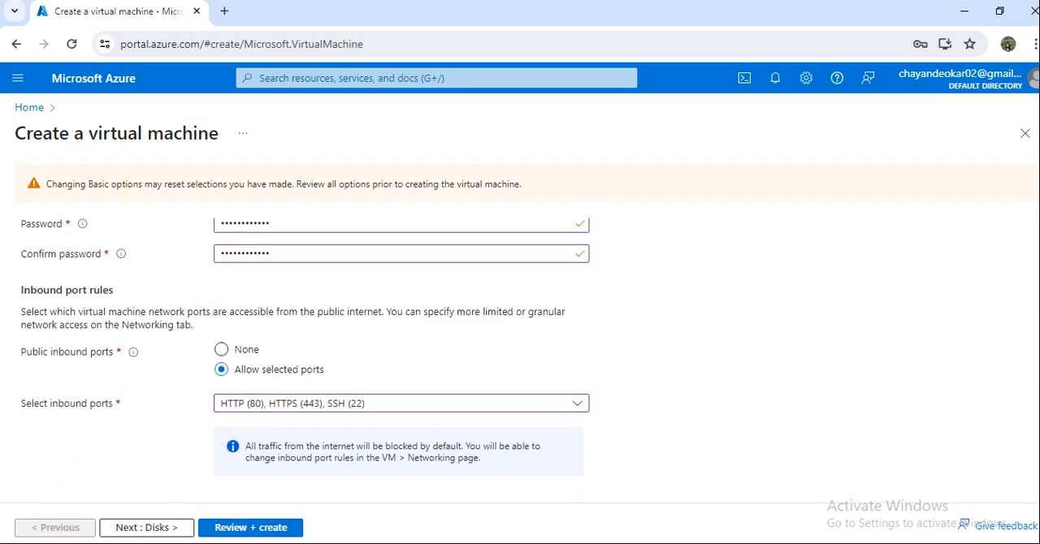
{"action": "scroll", "coordinate": [401, 360], "scroll_direction": "up", "scroll_amount": 10}
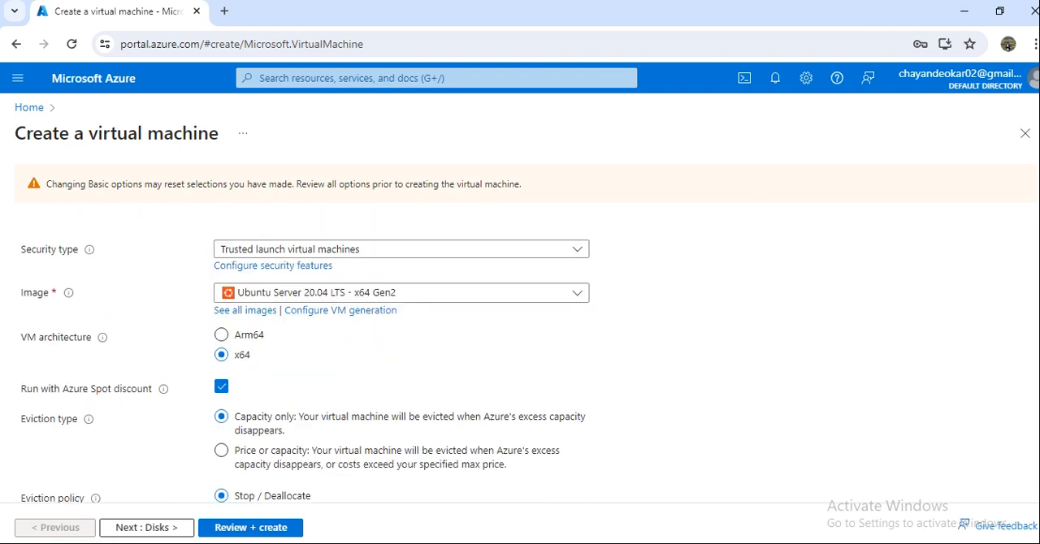
{"action": "scroll", "coordinate": [401, 361], "scroll_direction": "up", "scroll_amount": 1}
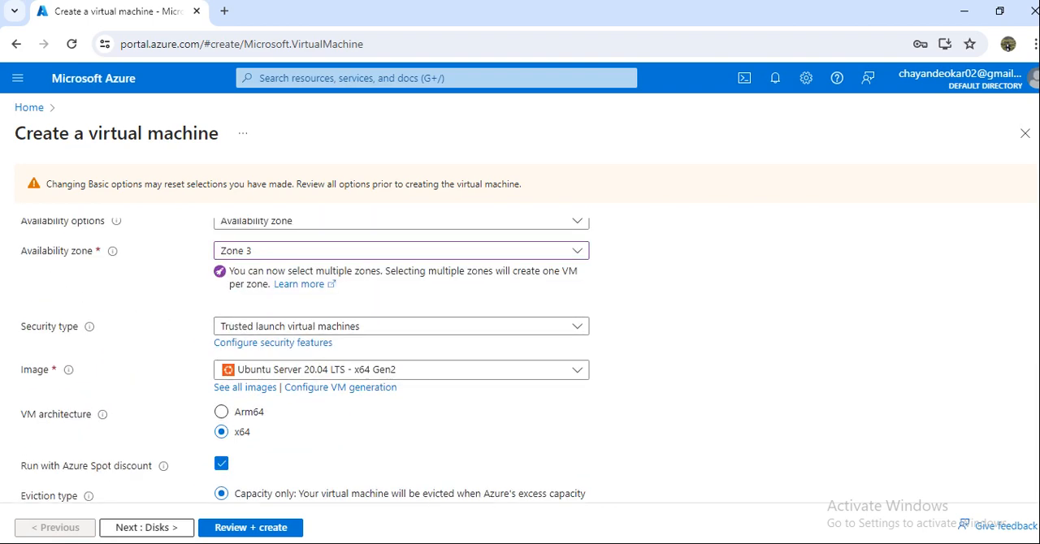
Step: Add Zone 1 and Zone 2 to the availability zone selection and validate the configuration again
{"action": "left_click", "coordinate": [401, 251]}
{"action": "left_click", "coordinate": [227, 272]}
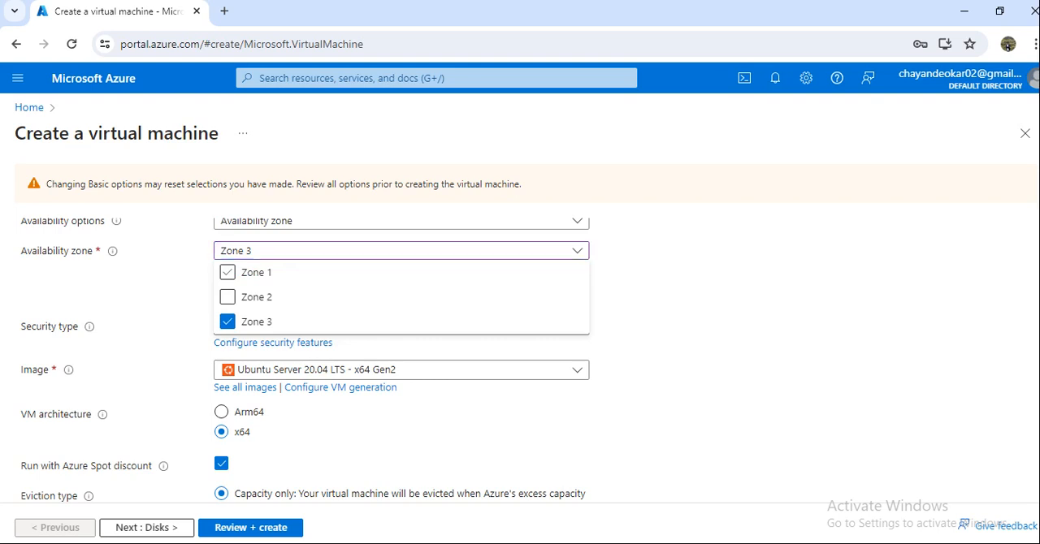
{"action": "left_click", "coordinate": [401, 251]}
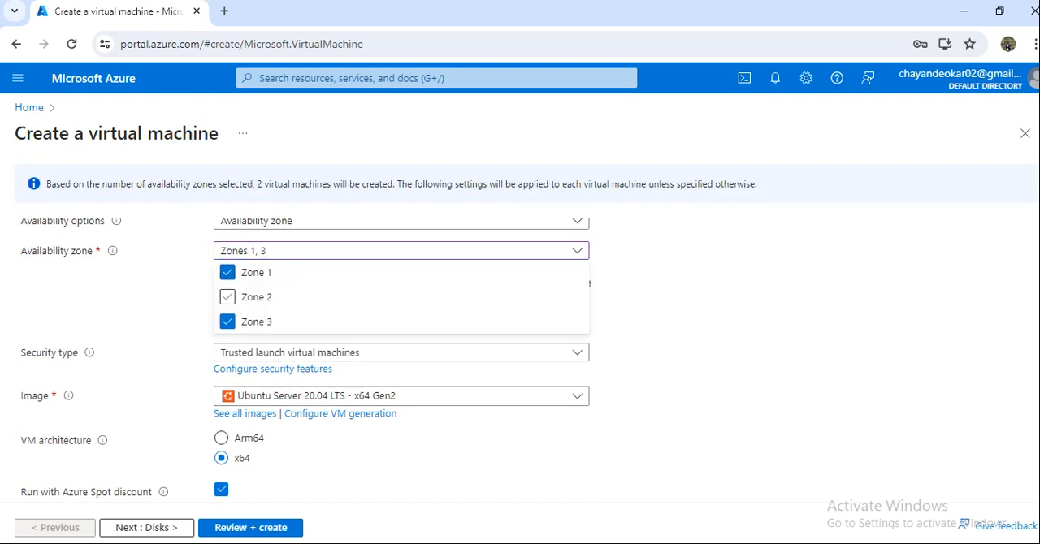
{"action": "left_click", "coordinate": [228, 297]}
{"action": "scroll", "coordinate": [304, 365], "scroll_direction": "up", "scroll_amount": 4}
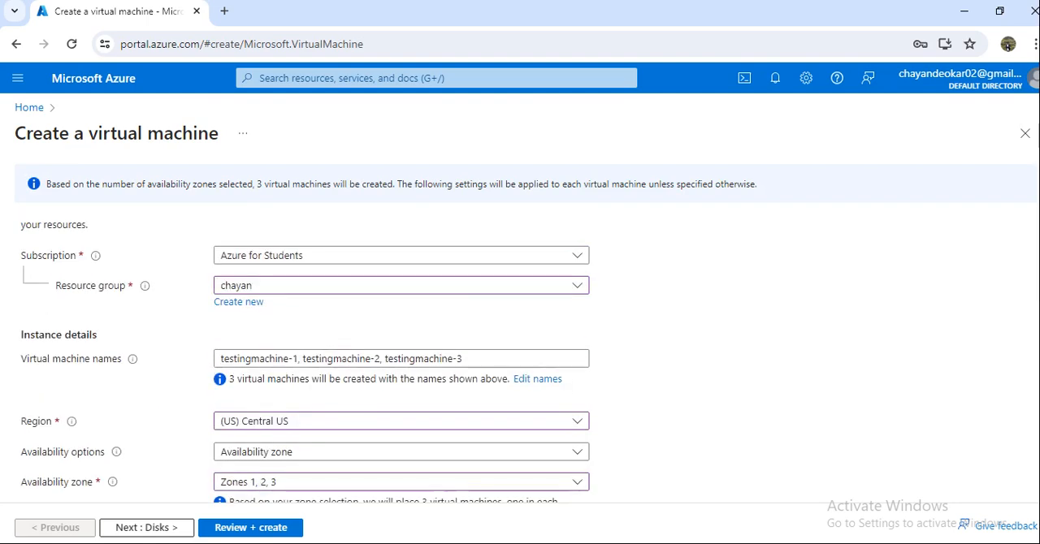
{"action": "left_click", "coordinate": [402, 362]}
{"action": "left_click", "coordinate": [401, 363]}
{"action": "scroll", "coordinate": [401, 362], "scroll_direction": "down", "scroll_amount": 2}
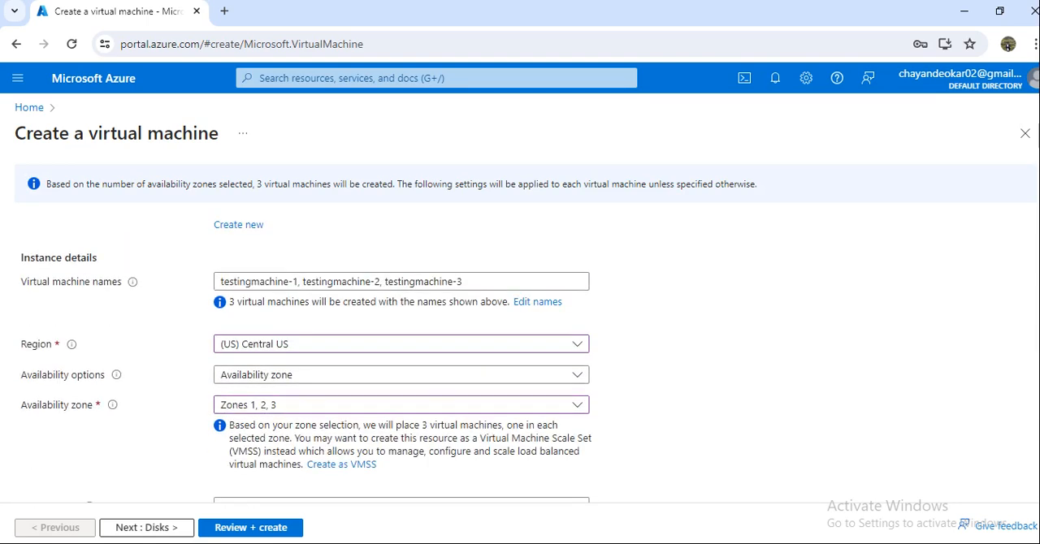
{"action": "scroll", "coordinate": [401, 366], "scroll_direction": "down", "scroll_amount": 3}
{"action": "left_click", "coordinate": [250, 527]}
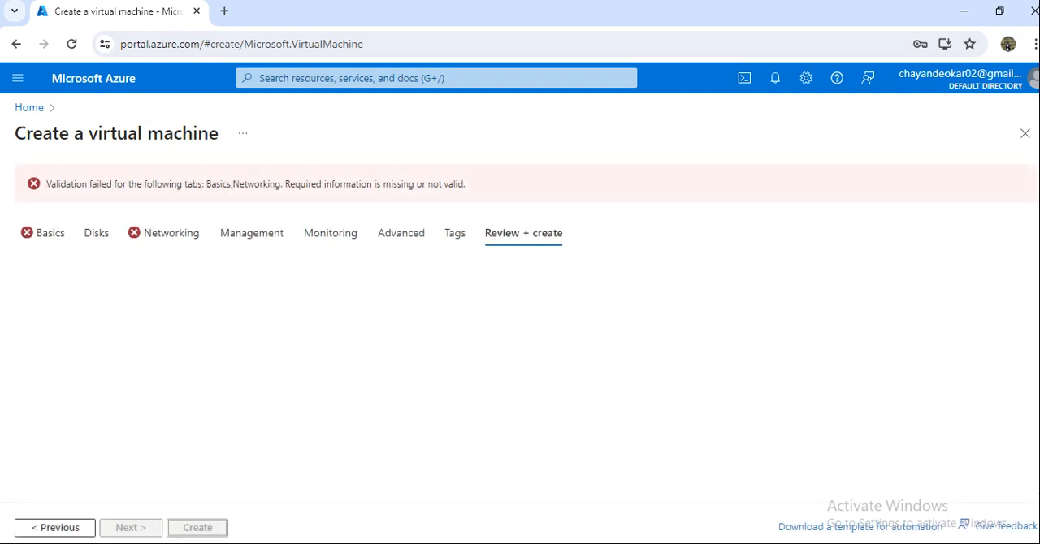
Step: Examine the networking settings for invalid entries, including the choice of existing load balancers
{"action": "left_click", "coordinate": [170, 233]}
{"action": "scroll", "coordinate": [304, 349], "scroll_direction": "down", "scroll_amount": 8}
{"action": "left_click", "coordinate": [401, 452]}
{"action": "left_click", "coordinate": [401, 453]}
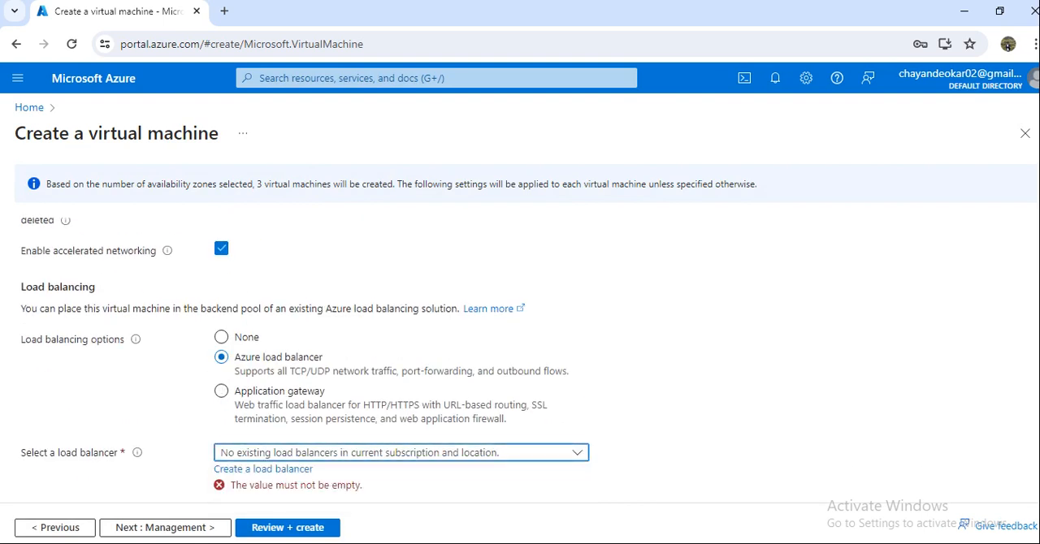
{"action": "scroll", "coordinate": [305, 357], "scroll_direction": "up", "scroll_amount": 3}
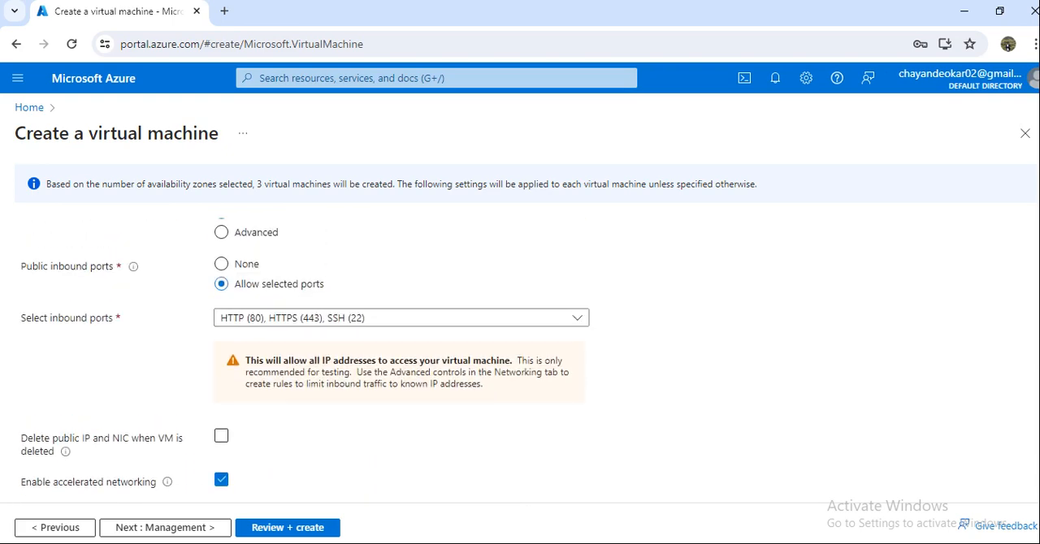
{"action": "scroll", "coordinate": [402, 357], "scroll_direction": "up", "scroll_amount": 3}
{"action": "scroll", "coordinate": [401, 357], "scroll_direction": "down", "scroll_amount": 4}
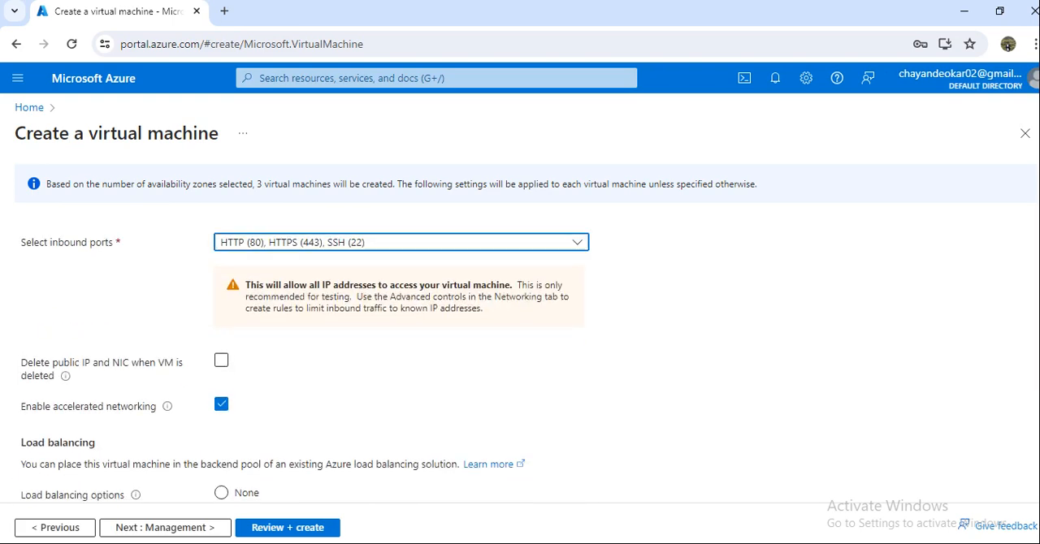
Step: Restrict the inbound ports in the networking settings to SSH (22) alone and rerun the validation
{"action": "left_click", "coordinate": [401, 242]}
{"action": "left_click", "coordinate": [228, 313]}
{"action": "left_click", "coordinate": [227, 288]}
{"action": "left_click", "coordinate": [227, 264]}
{"action": "left_click", "coordinate": [228, 313]}
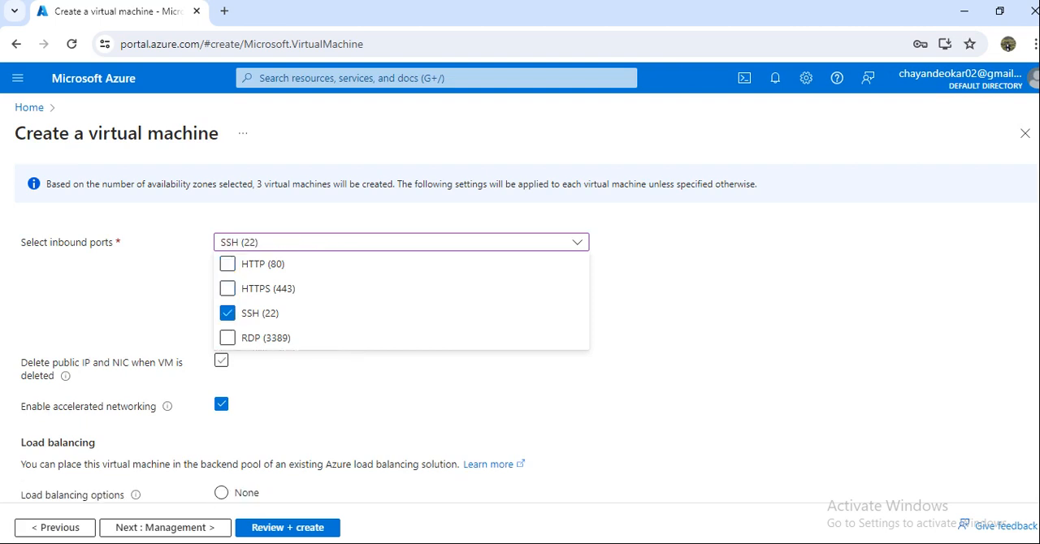
{"action": "left_click", "coordinate": [221, 360]}
{"action": "left_click", "coordinate": [221, 360]}
{"action": "scroll", "coordinate": [221, 360], "scroll_direction": "down", "scroll_amount": 1}
{"action": "scroll", "coordinate": [221, 341], "scroll_direction": "up", "scroll_amount": 5}
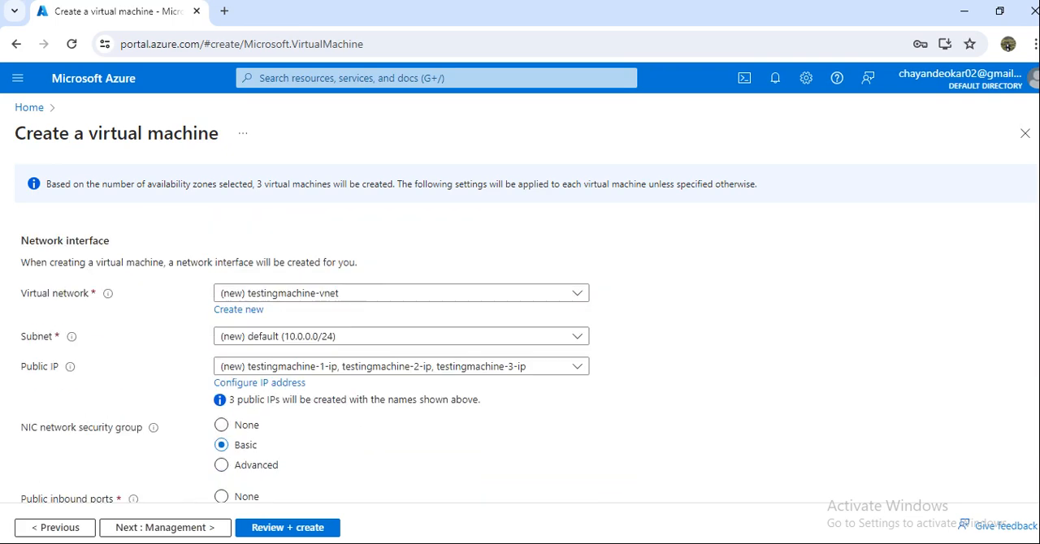
{"action": "scroll", "coordinate": [305, 361], "scroll_direction": "down", "scroll_amount": 4}
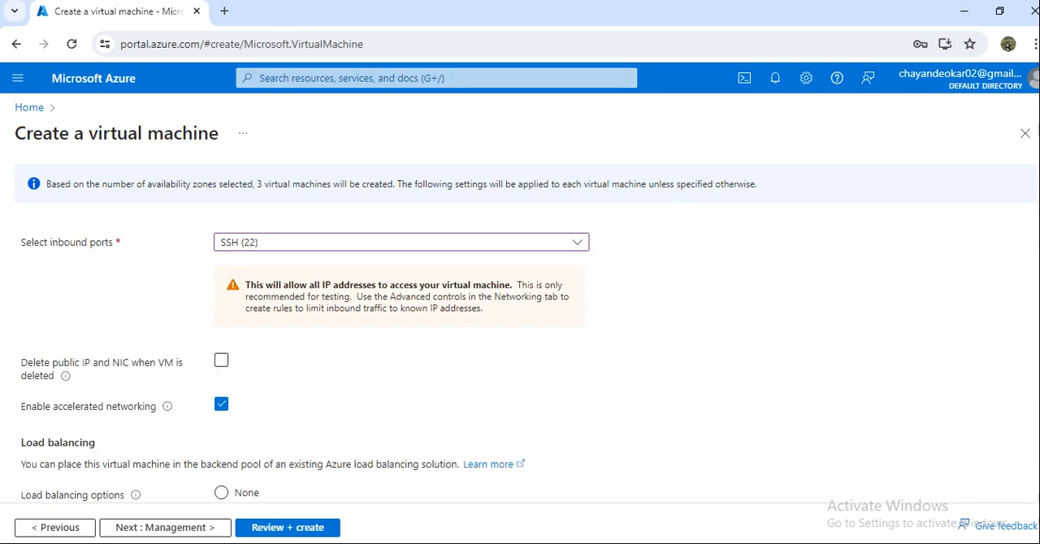
{"action": "left_click", "coordinate": [287, 527]}
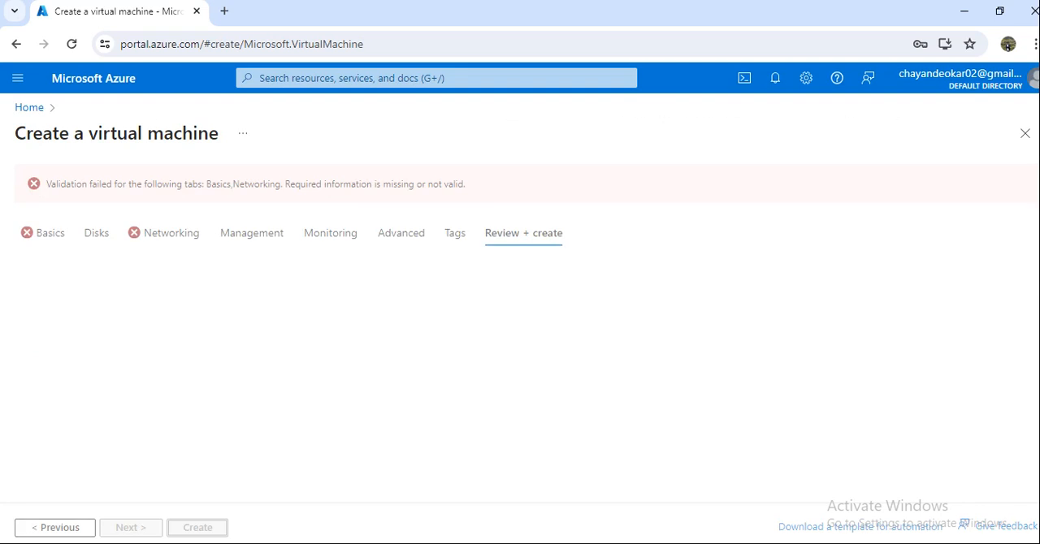
Step: Switch to the browser window with the other virtual machine configuration and review its summary of basics and disks
{"action": "left_click", "coordinate": [846, 543]}
{"action": "left_click", "coordinate": [815, 510]}
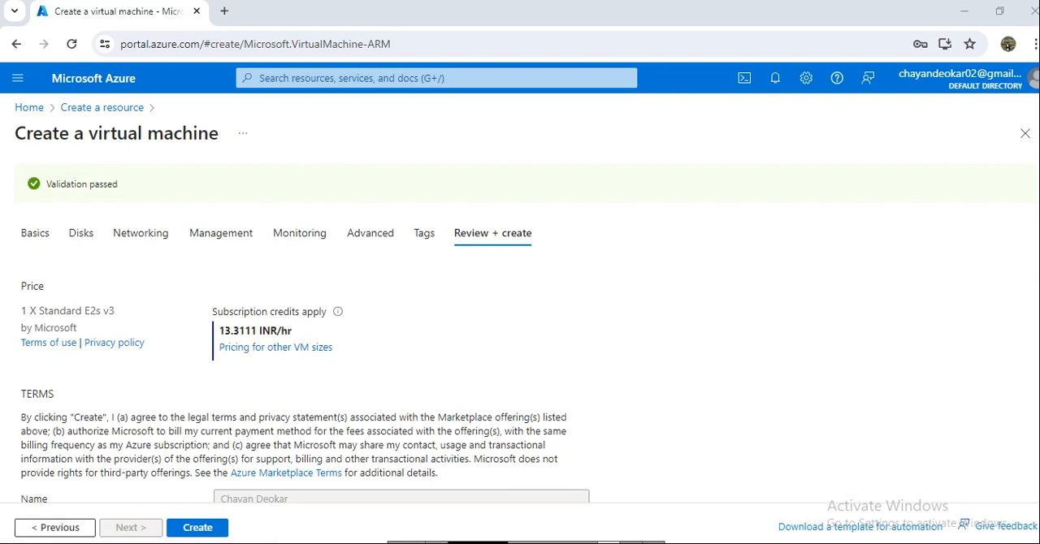
{"action": "scroll", "coordinate": [305, 366], "scroll_direction": "down", "scroll_amount": 3}
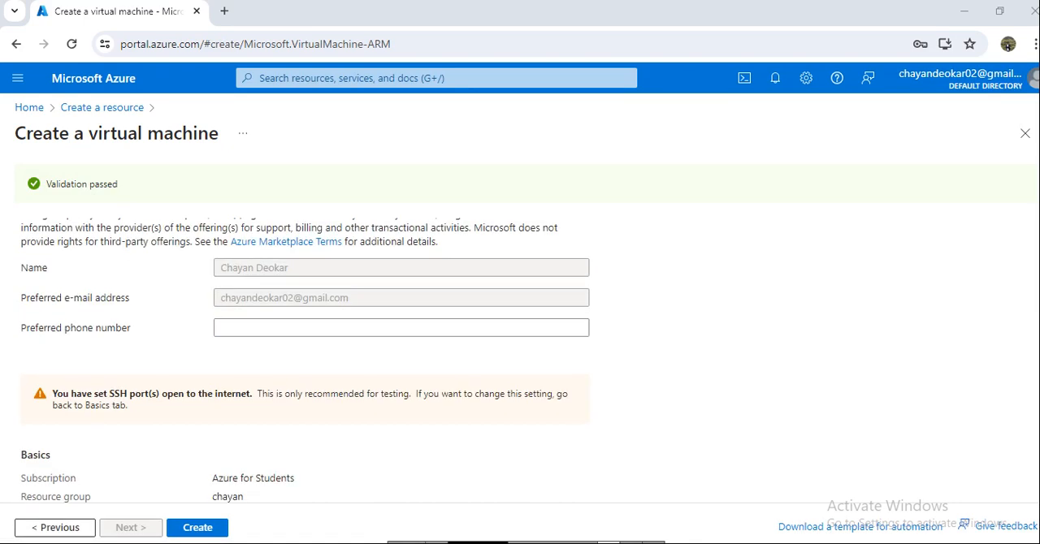
{"action": "scroll", "coordinate": [306, 359], "scroll_direction": "down", "scroll_amount": 6}
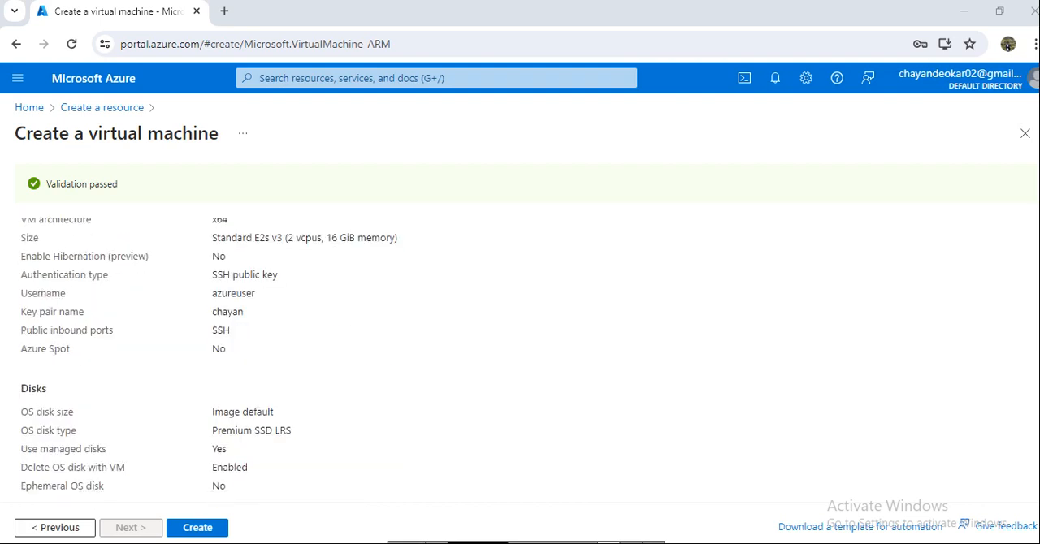
Step: Create the virtual machine with a newly generated key pair, download its private key, and check the portal notifications
{"action": "left_click", "coordinate": [197, 528]}
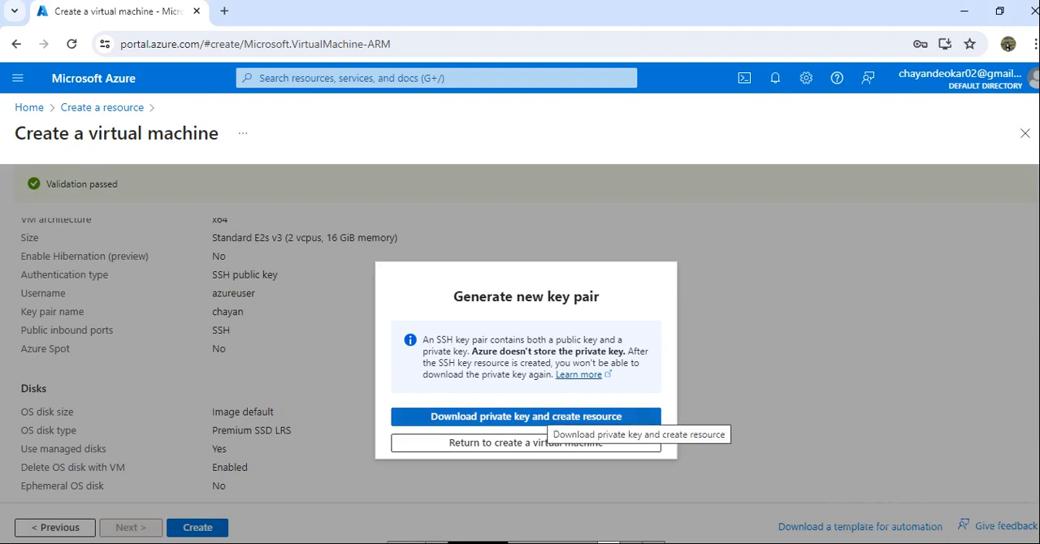
{"action": "left_click", "coordinate": [525, 417]}
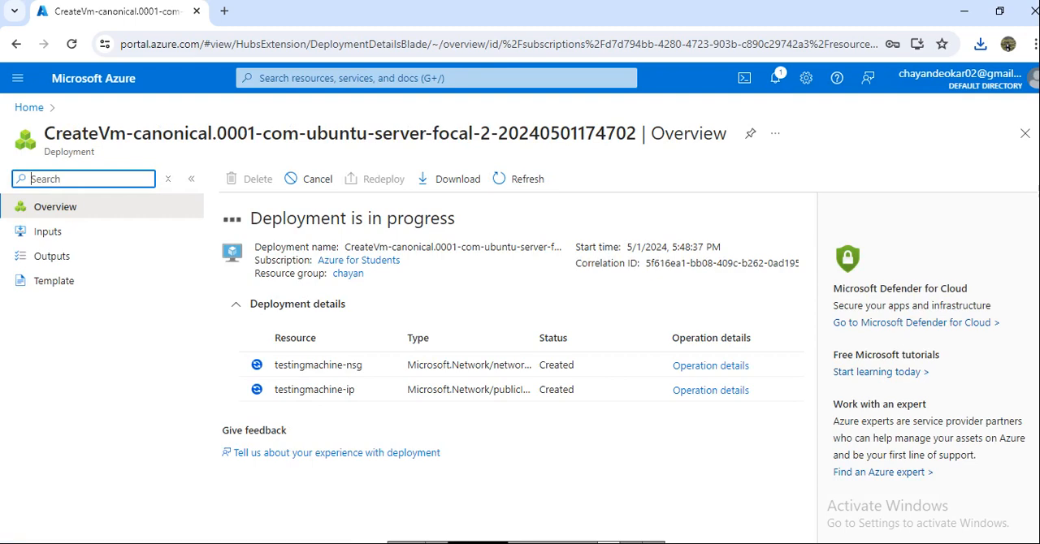
{"action": "left_click", "coordinate": [775, 78]}
{"action": "left_click", "coordinate": [775, 78]}
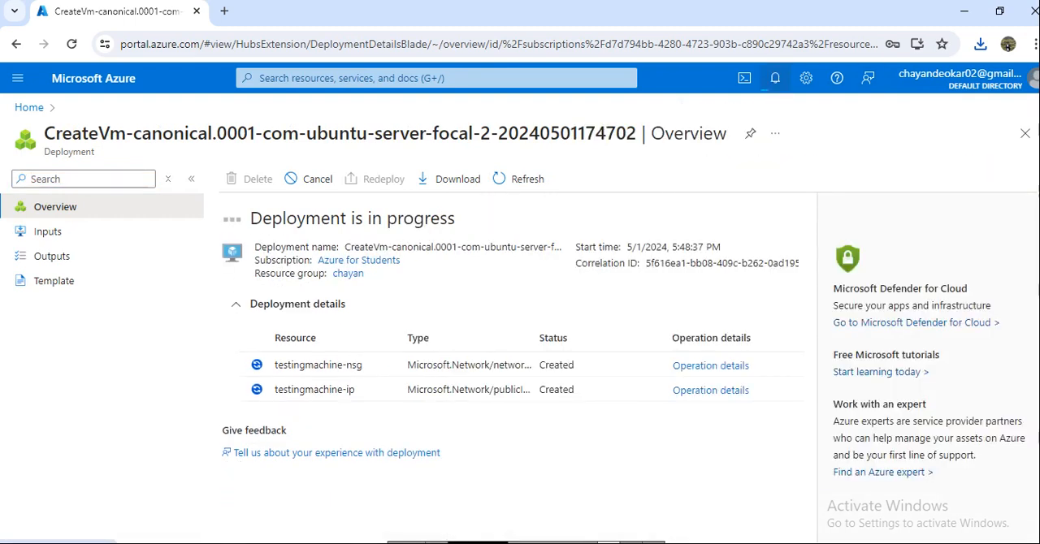
Step: Check the deployment's progress in the portal notifications and its resource details, and close the notifications
{"action": "left_click", "coordinate": [775, 78]}
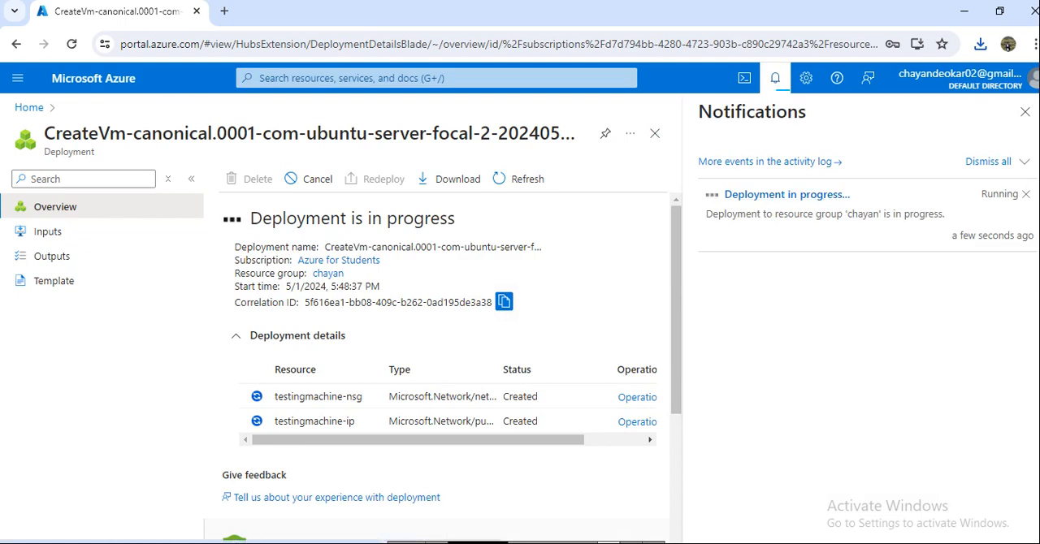
{"action": "scroll", "coordinate": [438, 365], "scroll_direction": "down", "scroll_amount": 3}
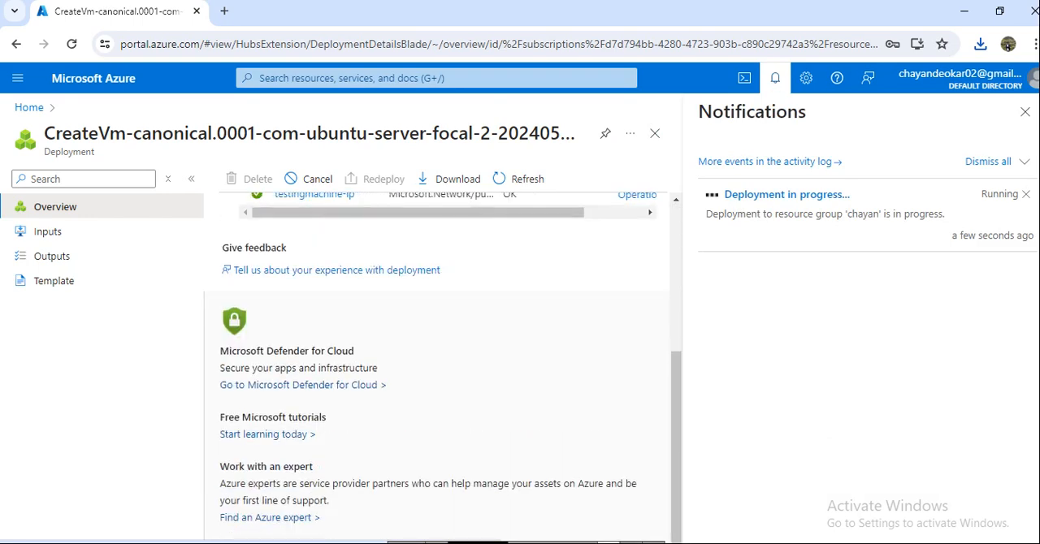
{"action": "scroll", "coordinate": [438, 365], "scroll_direction": "up", "scroll_amount": 3}
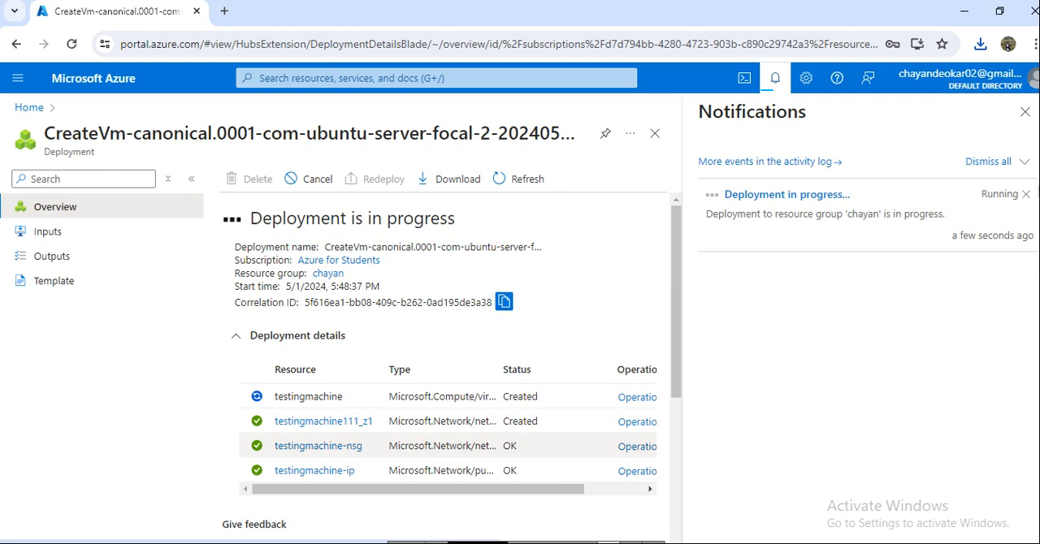
{"action": "left_click", "coordinate": [1025, 112]}
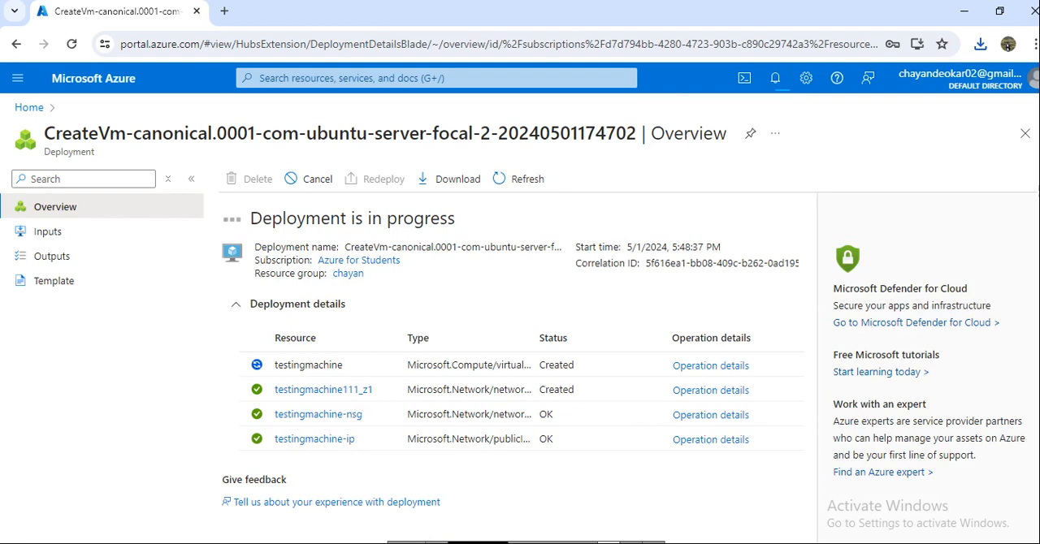
Step: Look through the deployment's inputs and outputs and return to its overview
{"action": "left_click", "coordinate": [48, 231]}
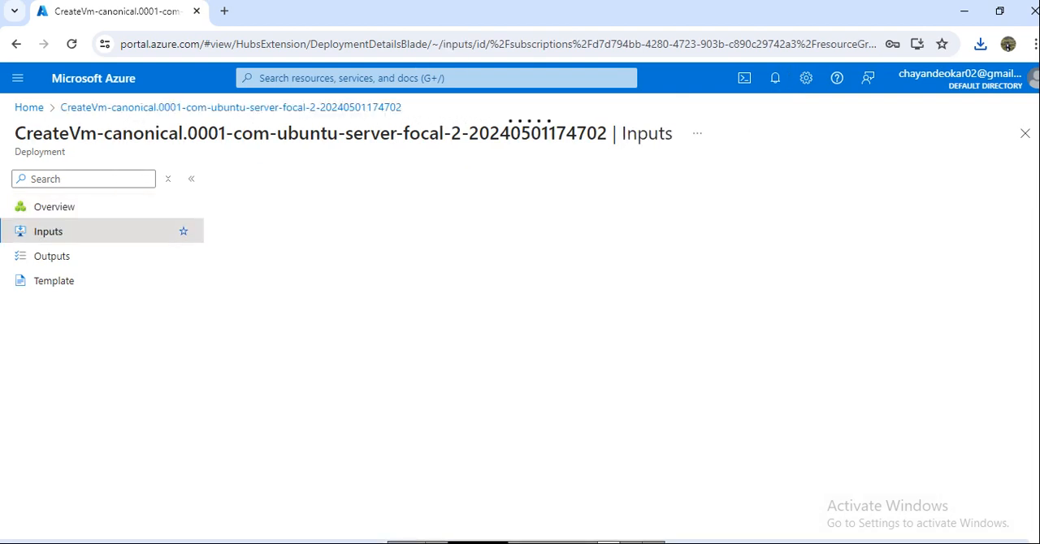
{"action": "left_click", "coordinate": [52, 256]}
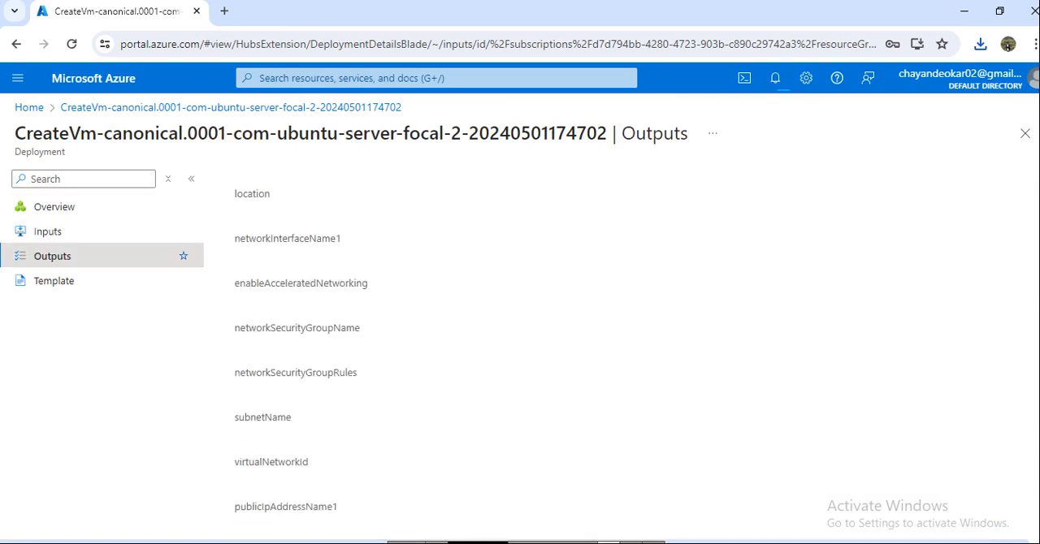
{"action": "left_click", "coordinate": [54, 207]}
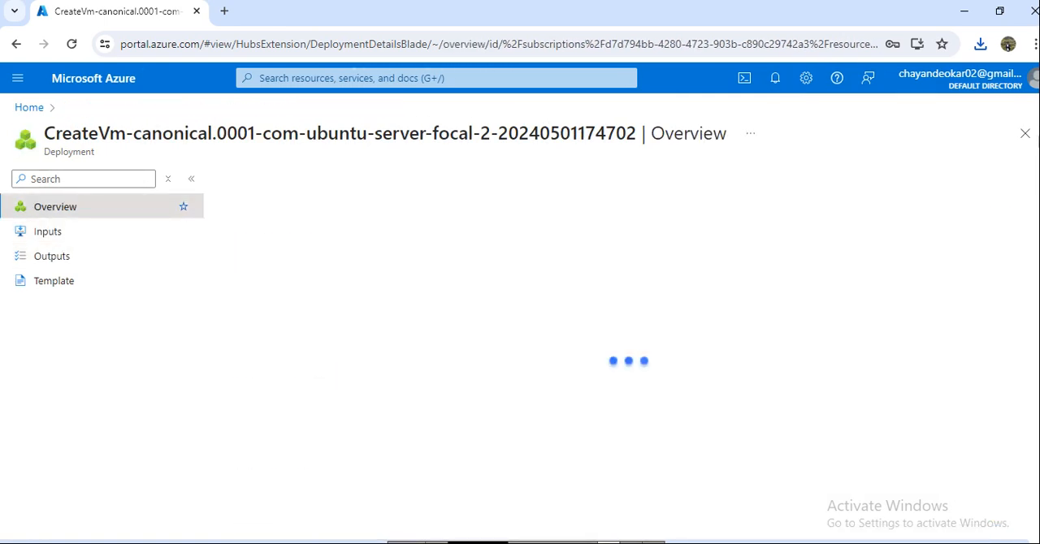